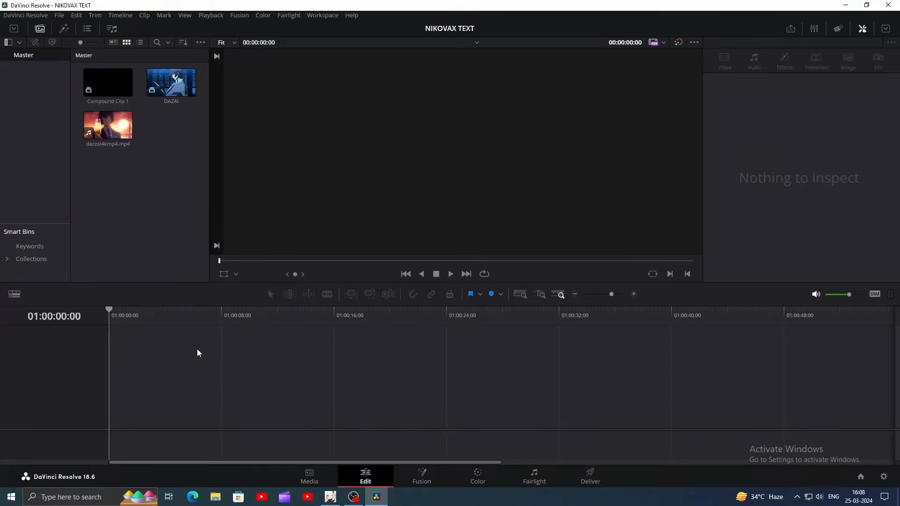
Create a five-second, 30 fps Fusion composition clip in the media pool.
right_click(174, 184)
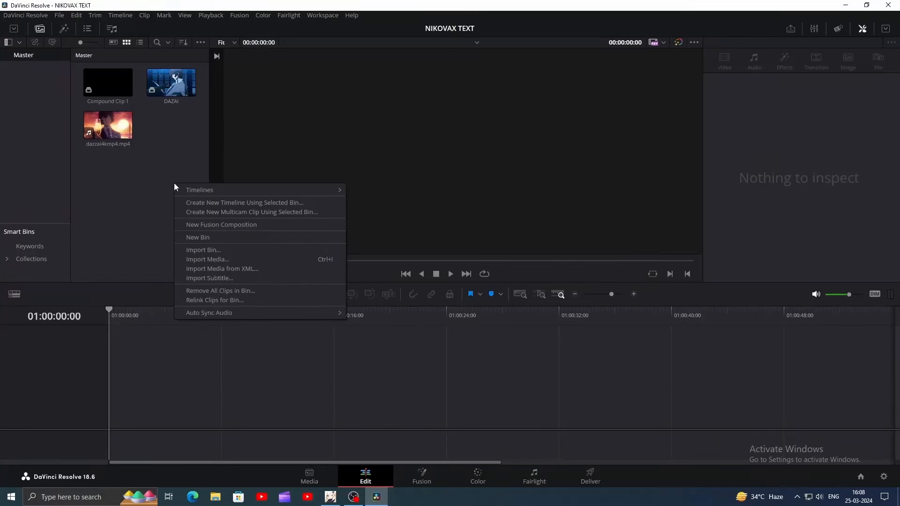
left_click(234, 227)
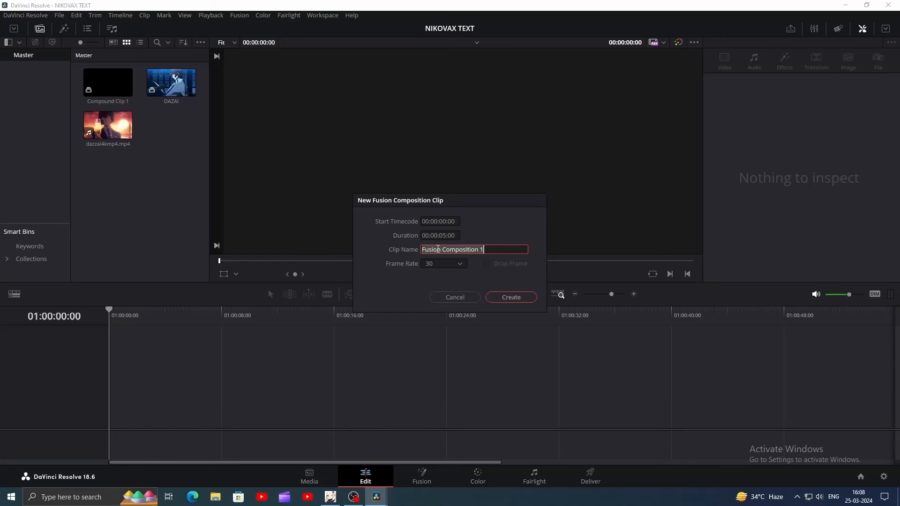
left_click(511, 298)
Place the Fusion composition at the very start of a new timeline and open it on the Fusion page.
left_click(169, 130)
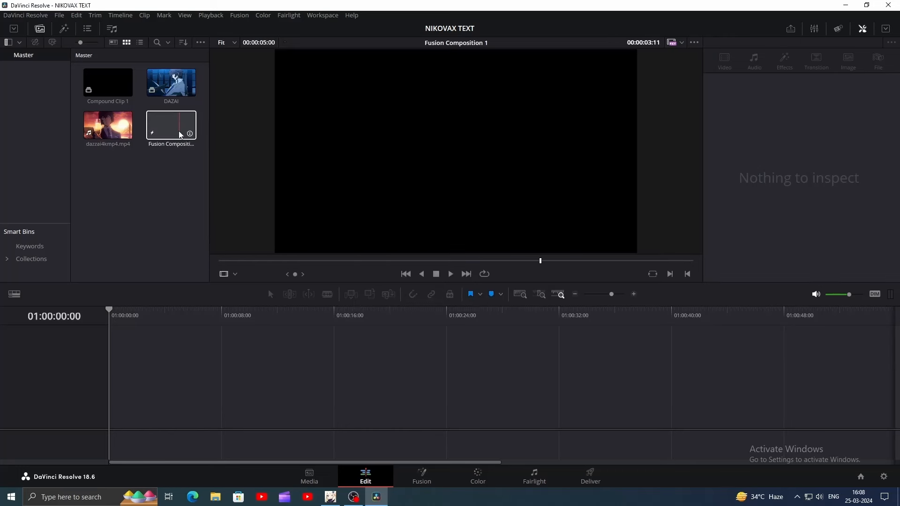
left_click_drag(170, 130, 211, 389)
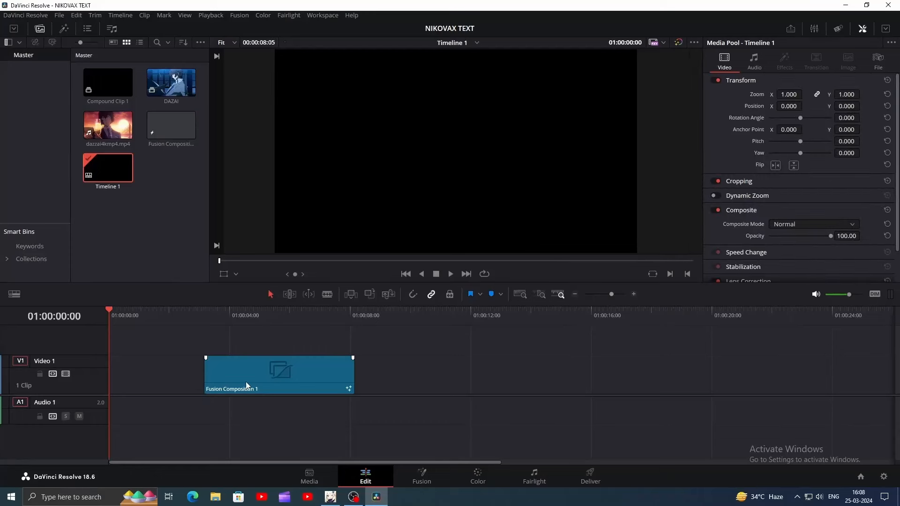
left_click_drag(291, 378, 164, 378)
left_click_drag(112, 309, 144, 310)
left_click(410, 485)
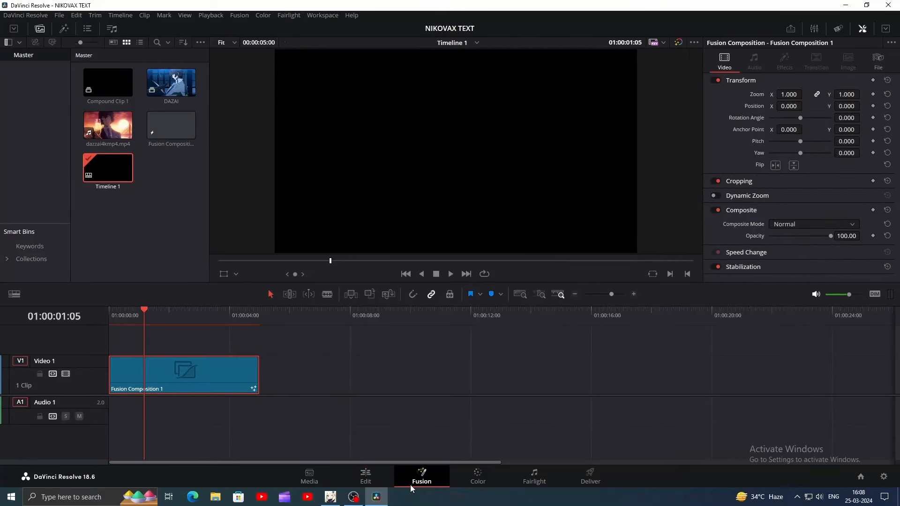
Add a Text+ node connected to MediaOut1 and make it read "TEXT".
left_click_drag(233, 377, 650, 394)
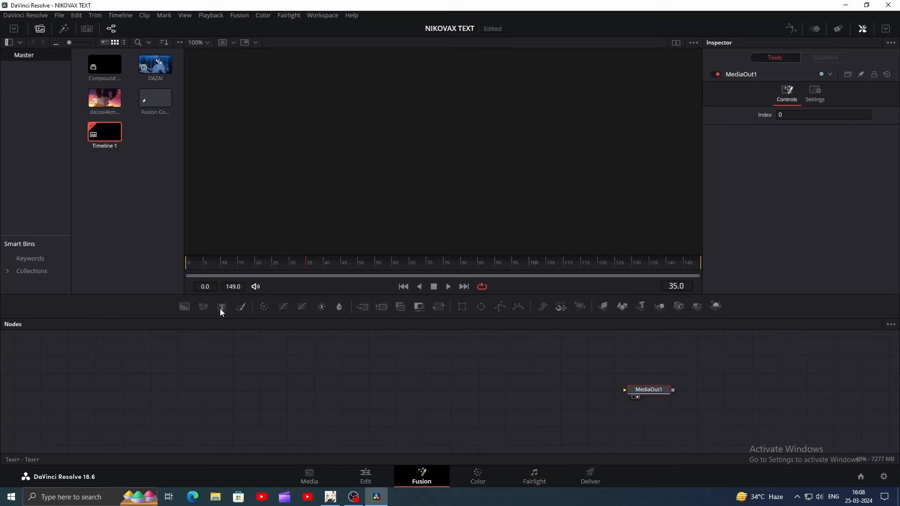
left_click_drag(221, 308, 645, 397)
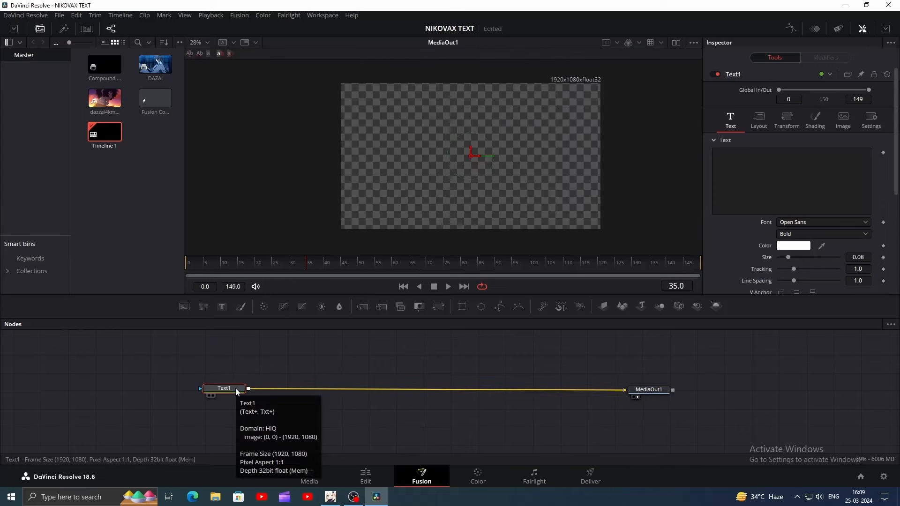
left_click(760, 165)
type("T")
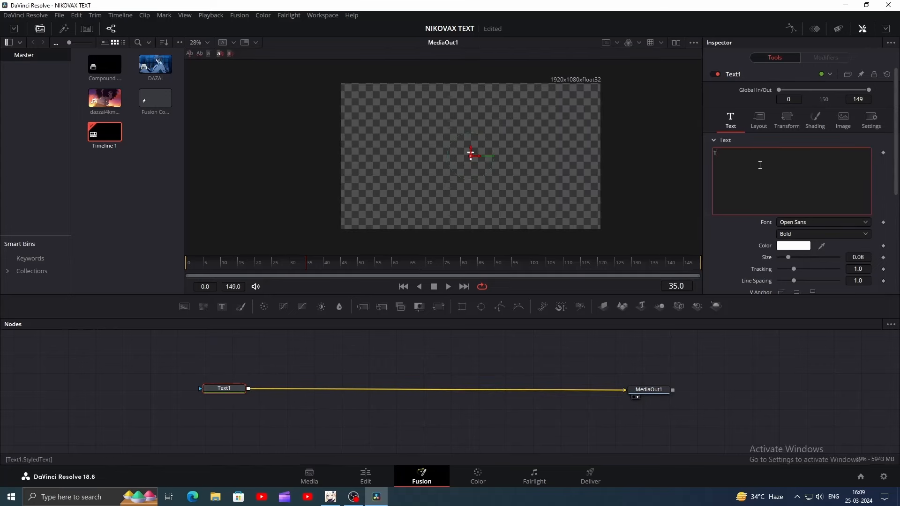
type("EXT")
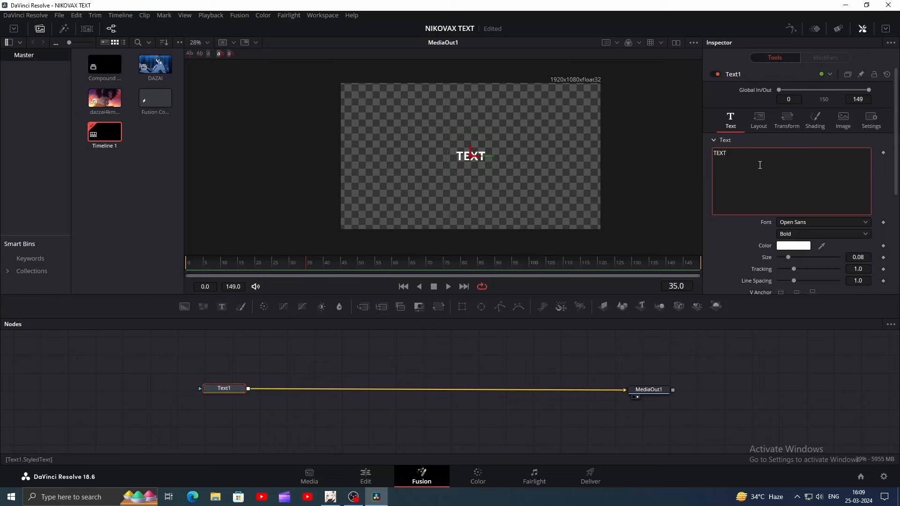
Set the text's font to Chinese Rocks and its size to about 0.43.
left_click(815, 223)
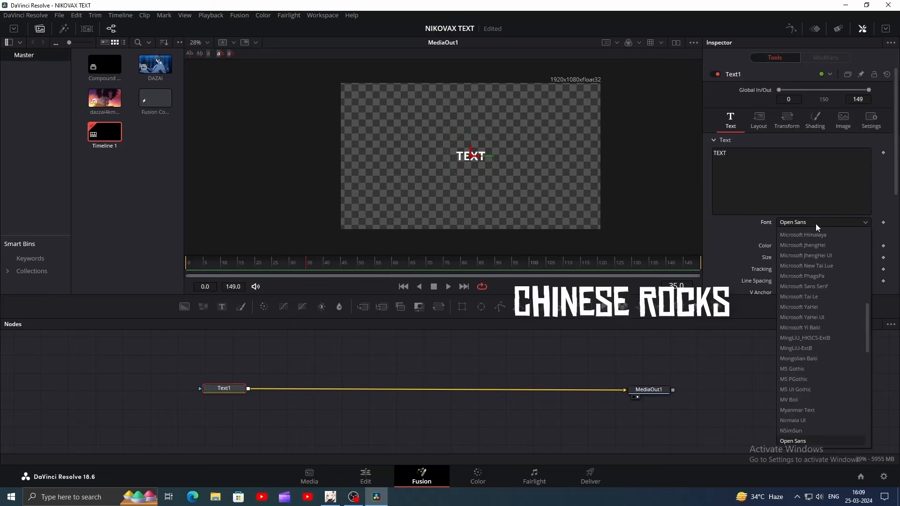
left_click(810, 277)
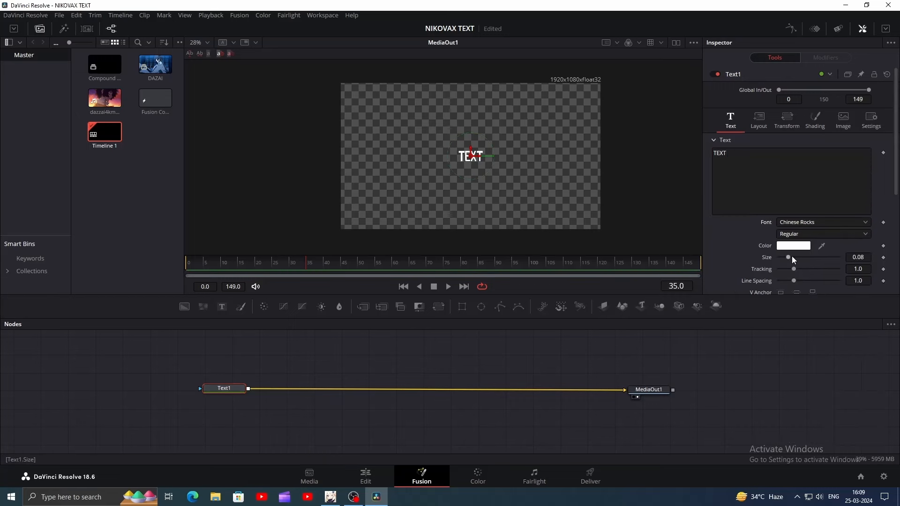
left_click_drag(792, 259, 834, 263)
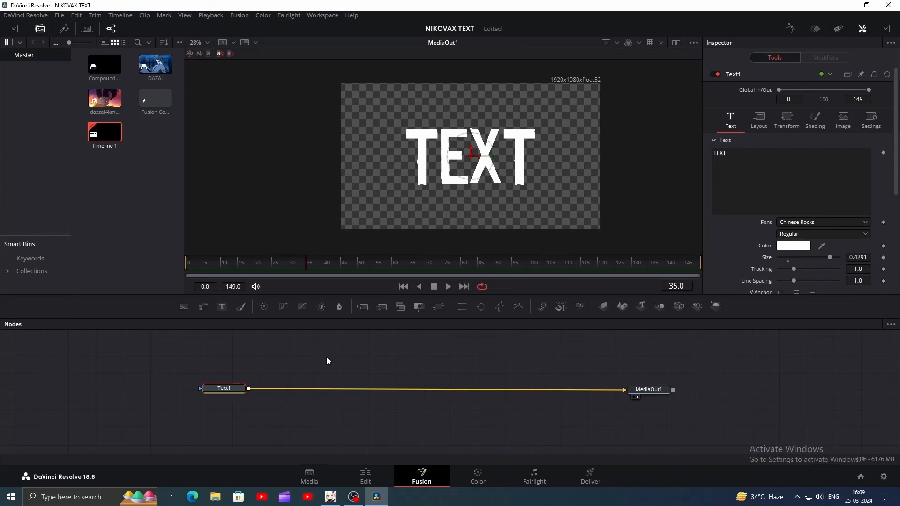
Turn off the Checker Underlay in the viewer.
right_click(573, 174)
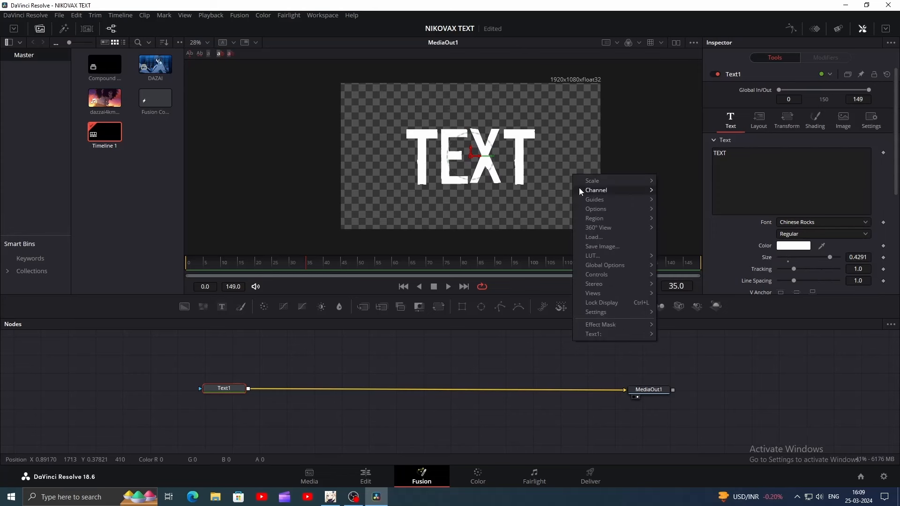
mouse_move(598, 210)
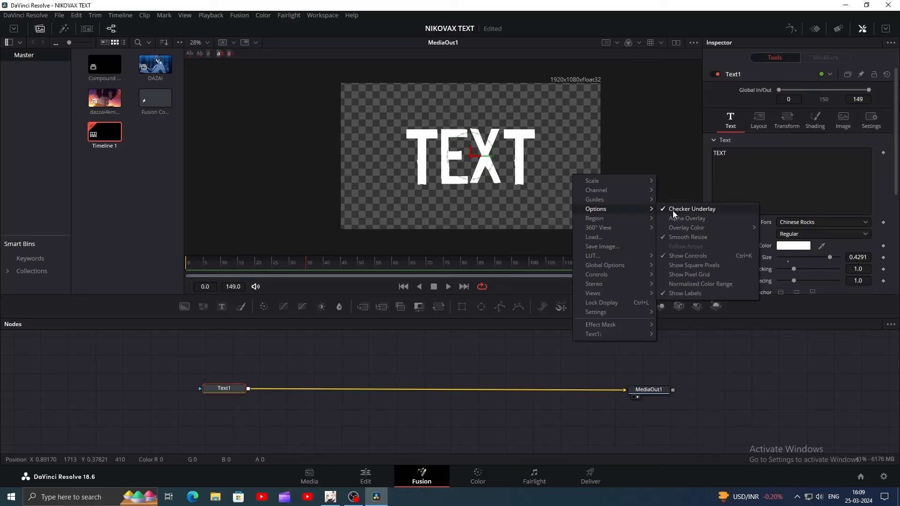
left_click(673, 210)
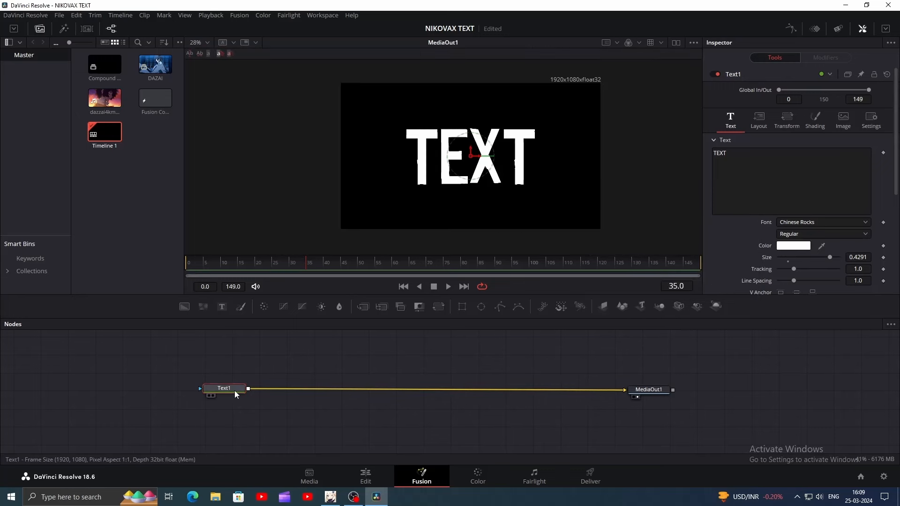
Set the text characters' X shear to -0.072.
left_click(785, 121)
scroll(786, 184, "down", 2)
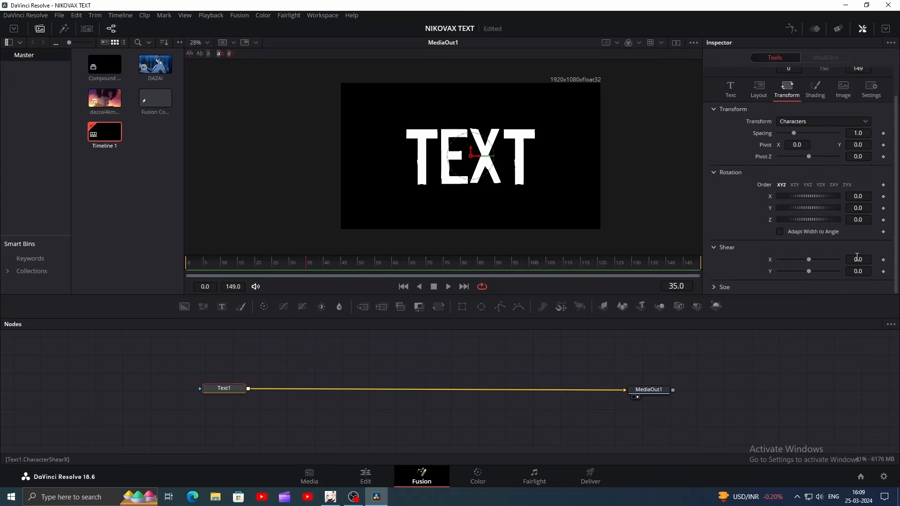
left_click_drag(867, 260, 861, 261)
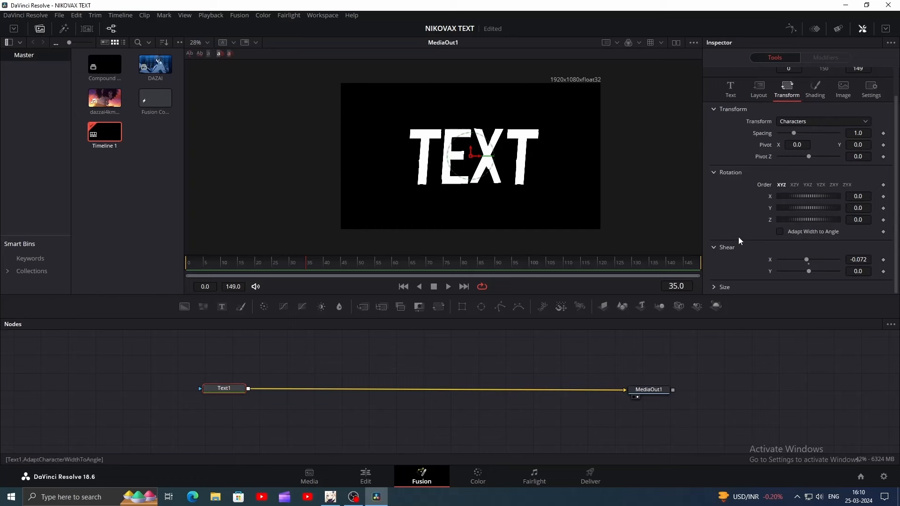
Shade the text with a gradient from dark cyan to white, with the stops at about 0.154 and 0.736.
left_click(815, 91)
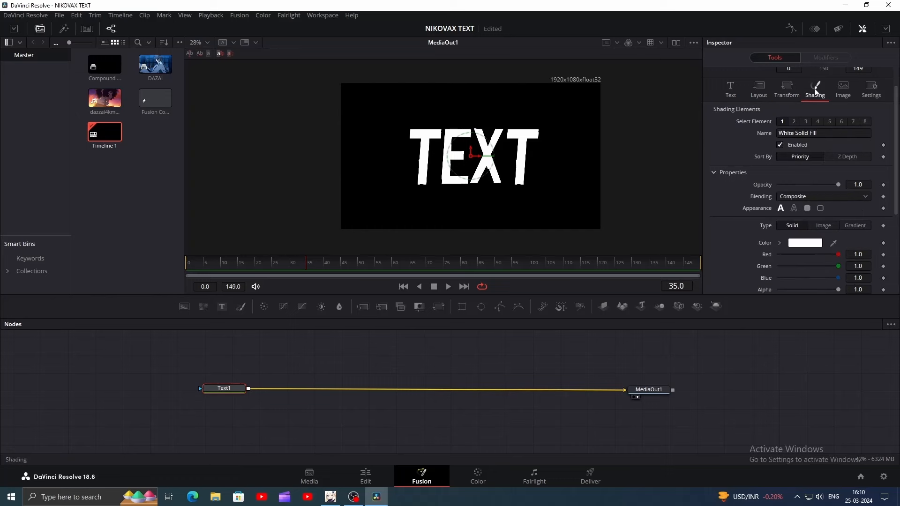
left_click(854, 226)
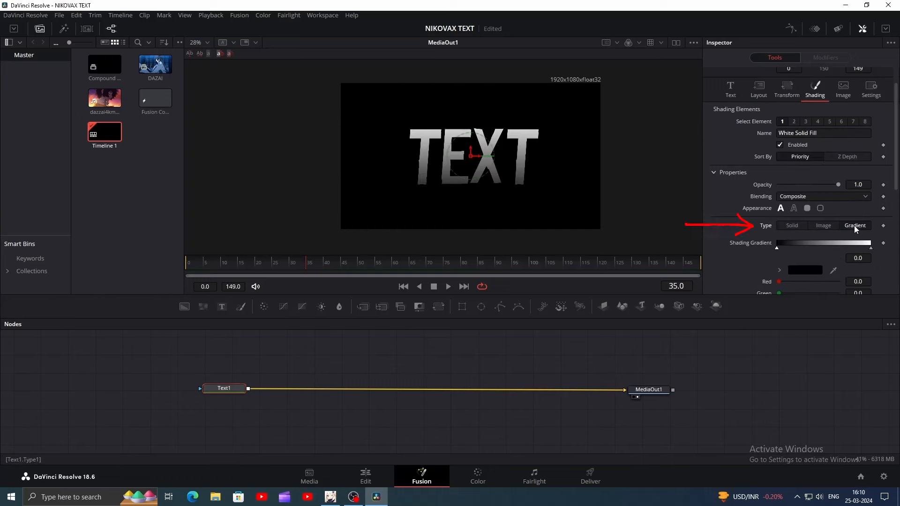
left_click(815, 271)
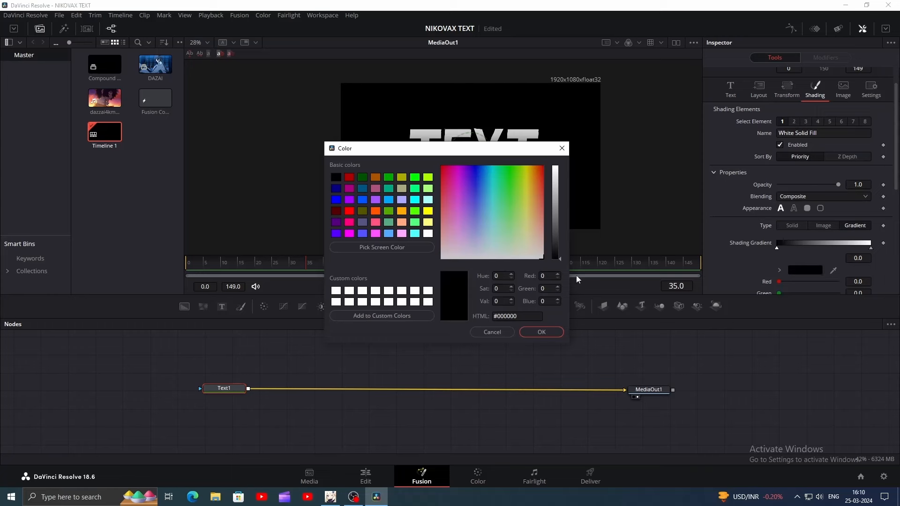
left_click(415, 201)
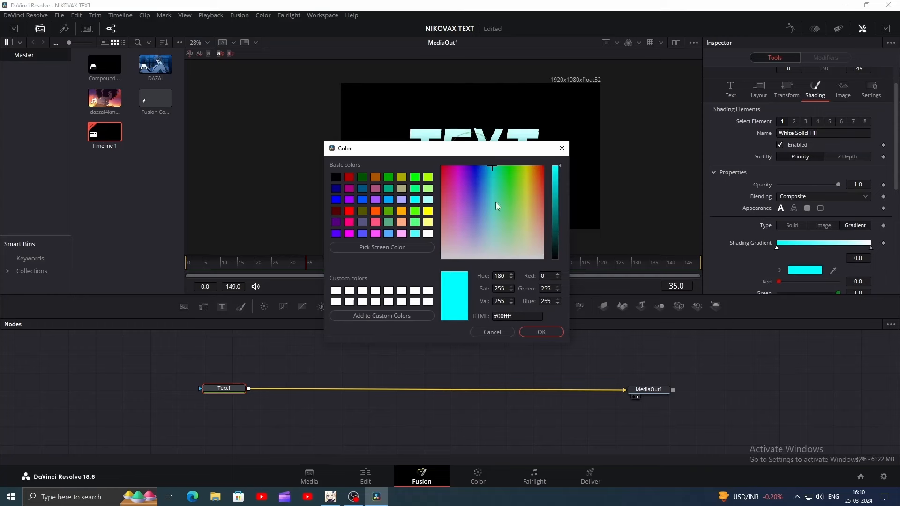
left_click(557, 192)
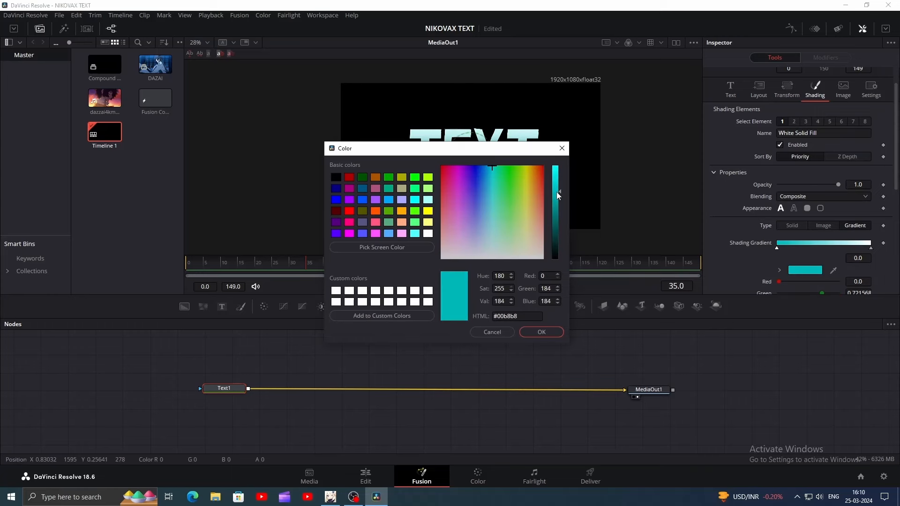
left_click(544, 332)
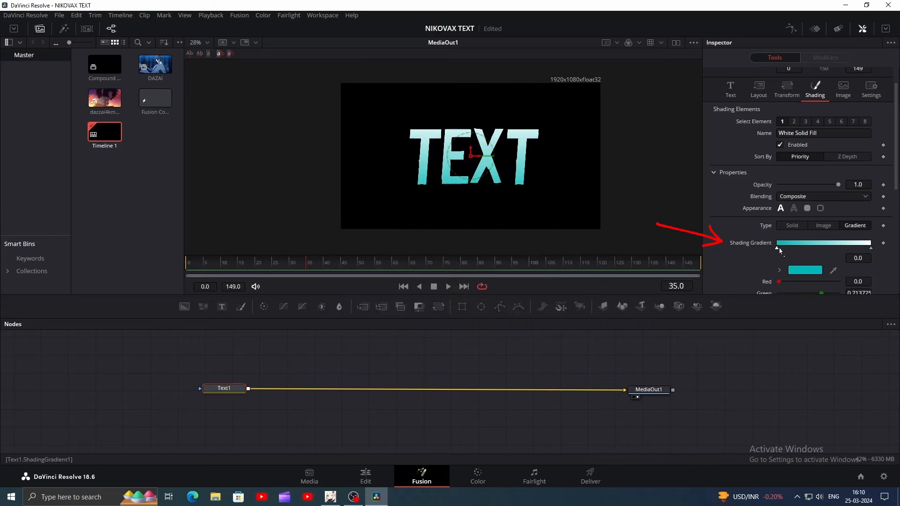
left_click_drag(778, 249, 792, 249)
left_click_drag(871, 249, 846, 249)
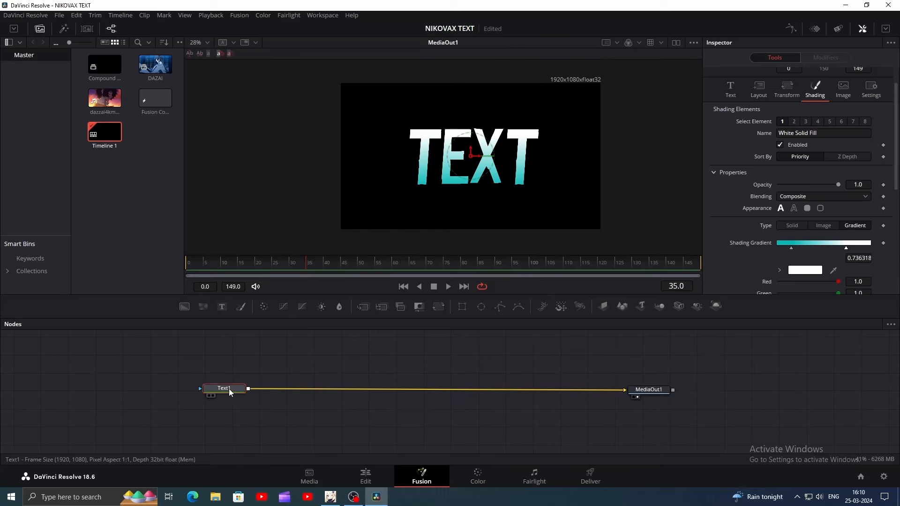
Paste a copy of the Text1 node, merge it over the original, and place it above the Merge node.
left_click(308, 371)
key("ctrl+v")
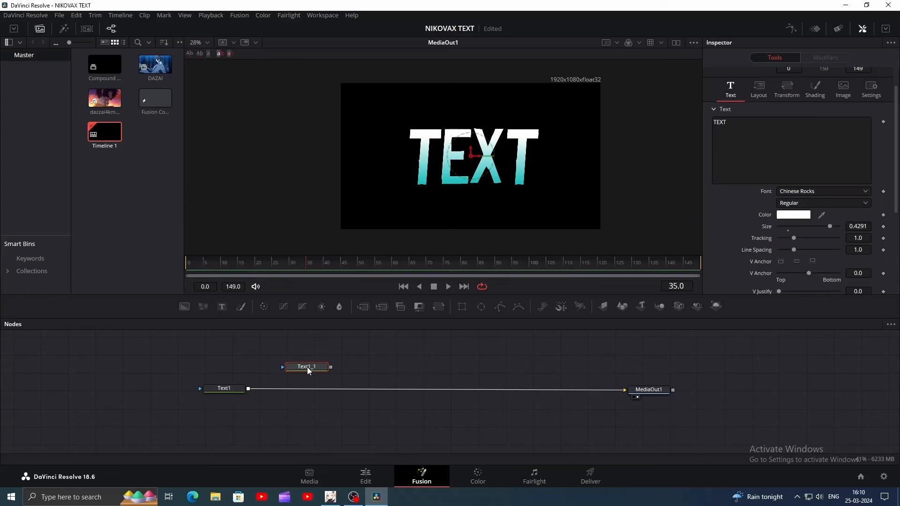
left_click_drag(331, 370, 249, 389)
left_click_drag(312, 373, 312, 359)
Rename the original text node as FILL and the copied text node as STROKE.
left_click(230, 389)
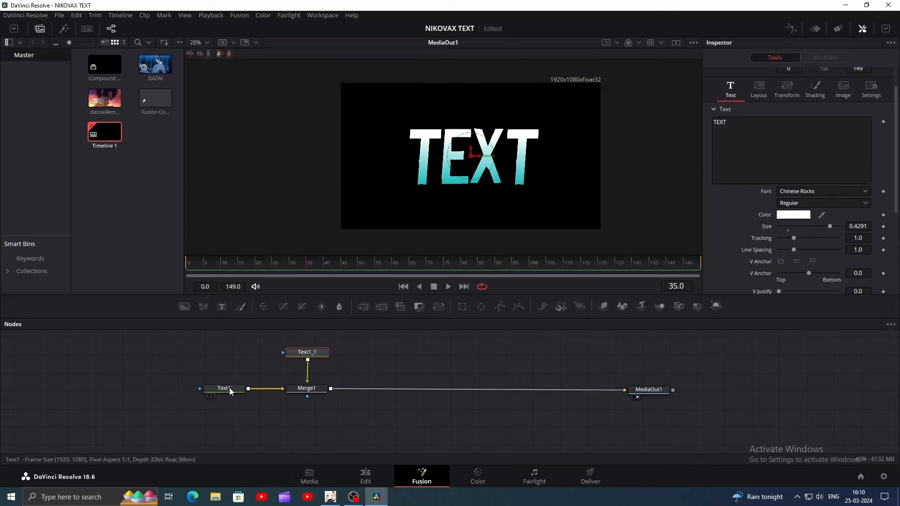
key("F2")
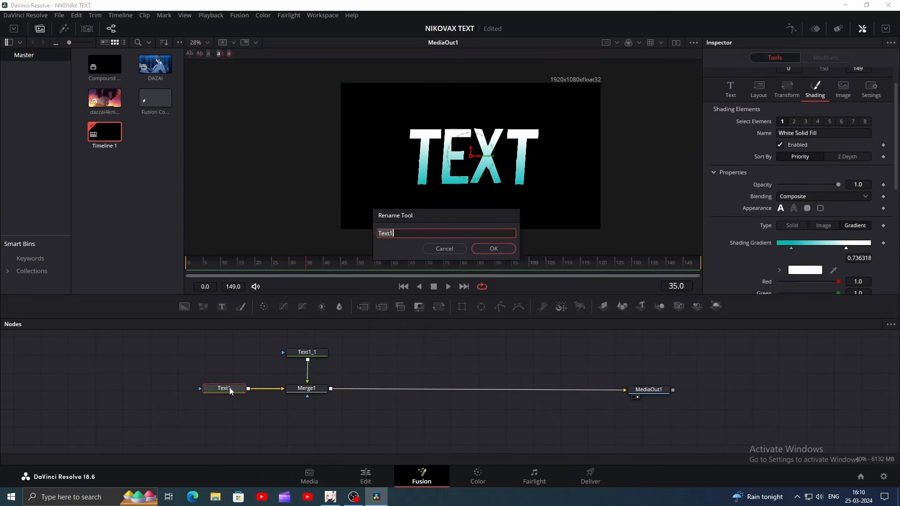
type("FILL")
key("Return")
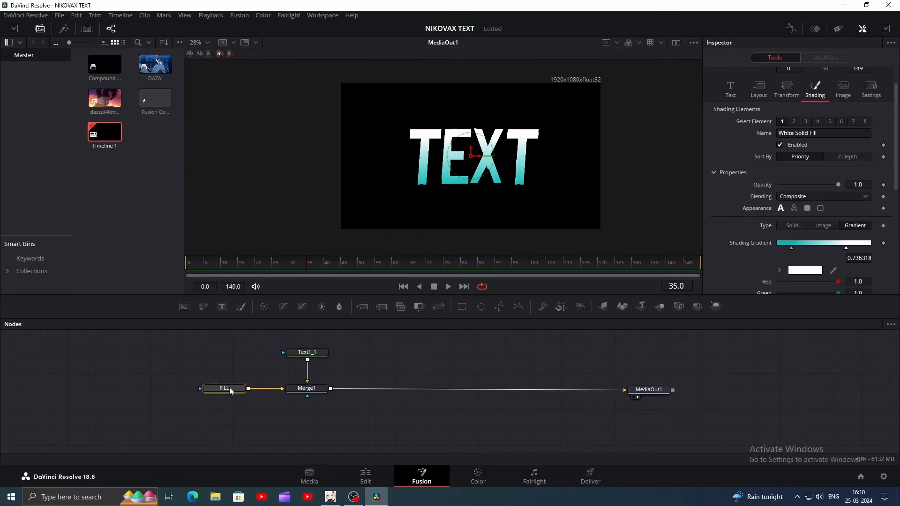
left_click(305, 355)
key("F2")
type("STROKE")
key("Return")
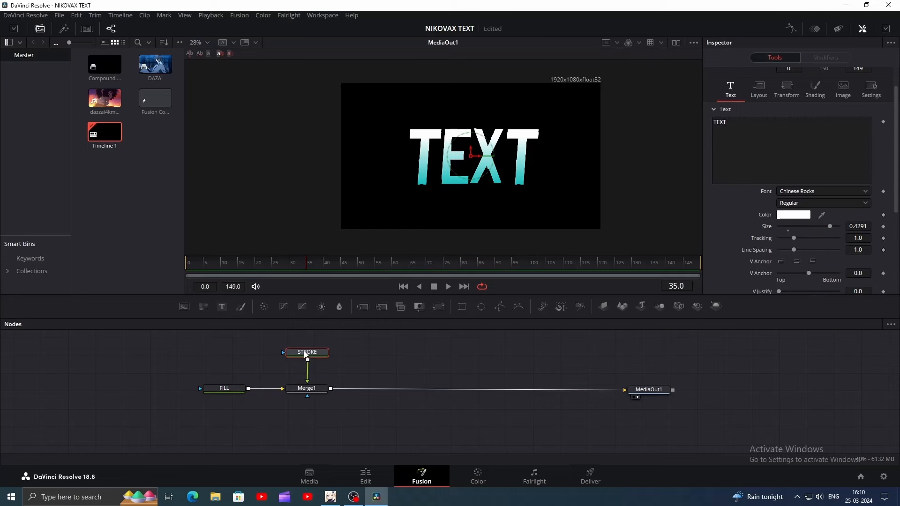
Lower the shading opacity of the FILL text node.
left_click(238, 389)
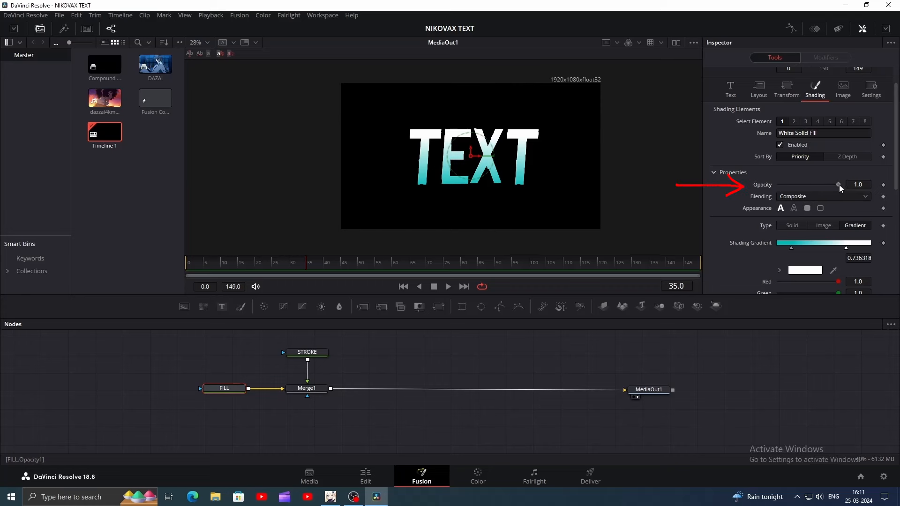
left_click_drag(834, 183, 817, 183)
Change the STROKE node's shading appearance to a text outline with a thickness of 0.0058.
left_click(308, 352)
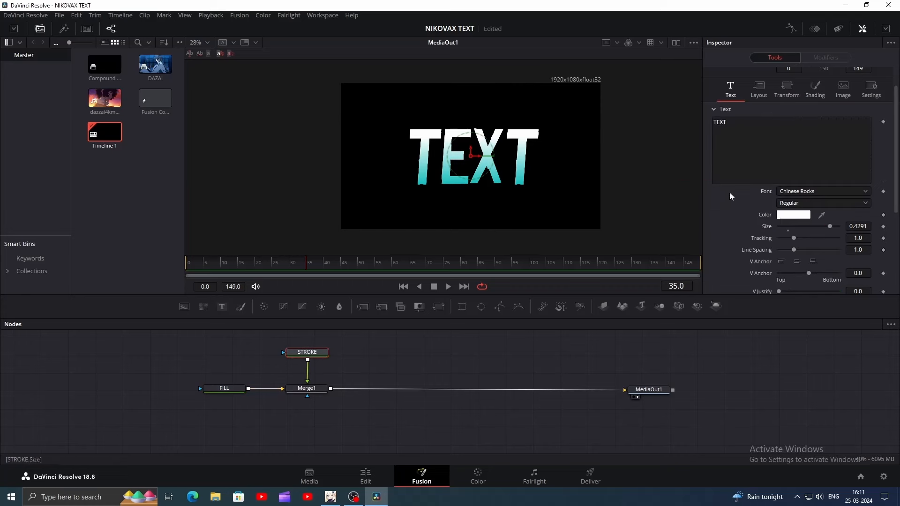
left_click(814, 94)
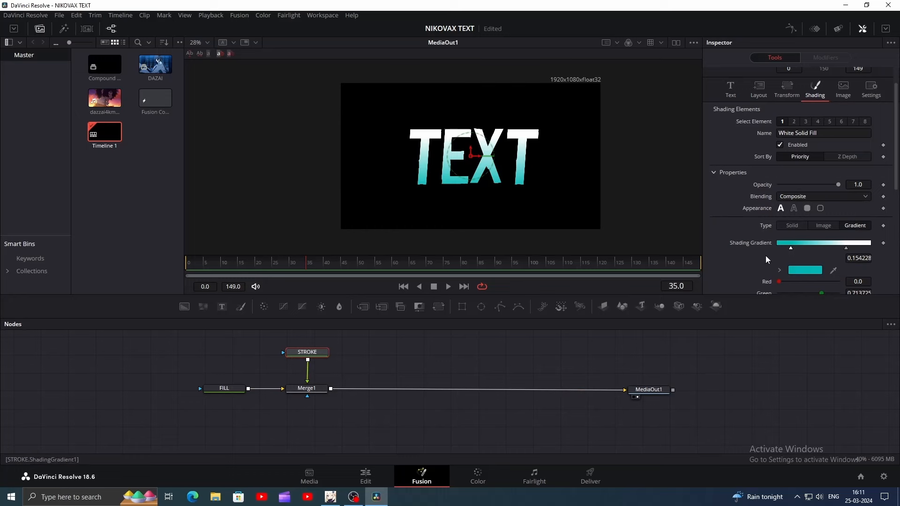
left_click(794, 209)
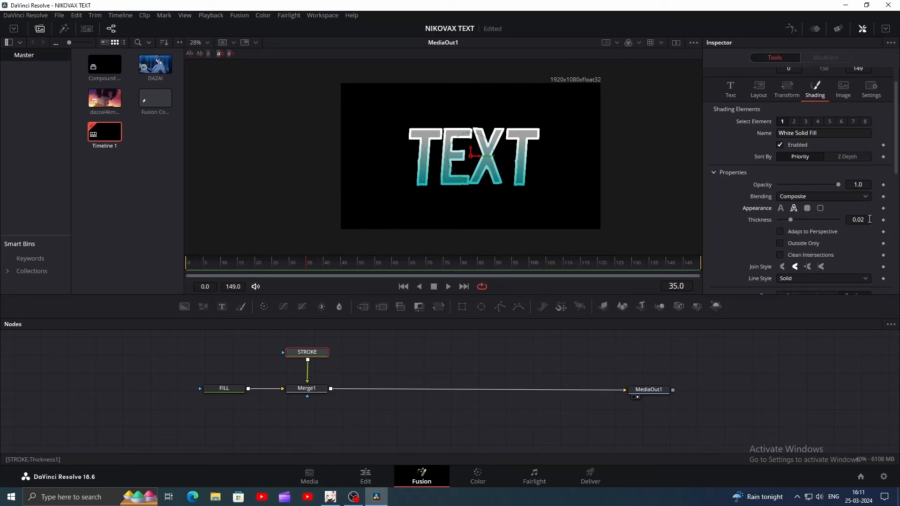
left_click_drag(867, 219, 854, 219)
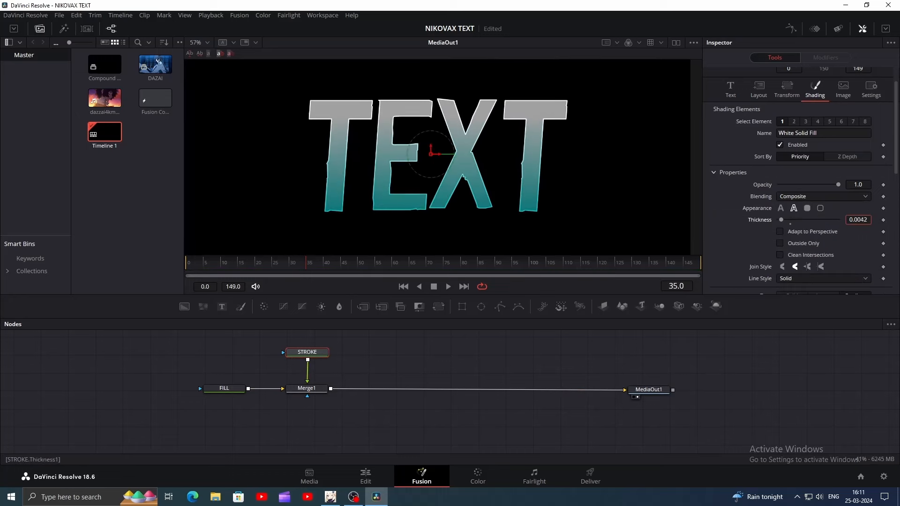
left_click_drag(854, 219, 856, 218)
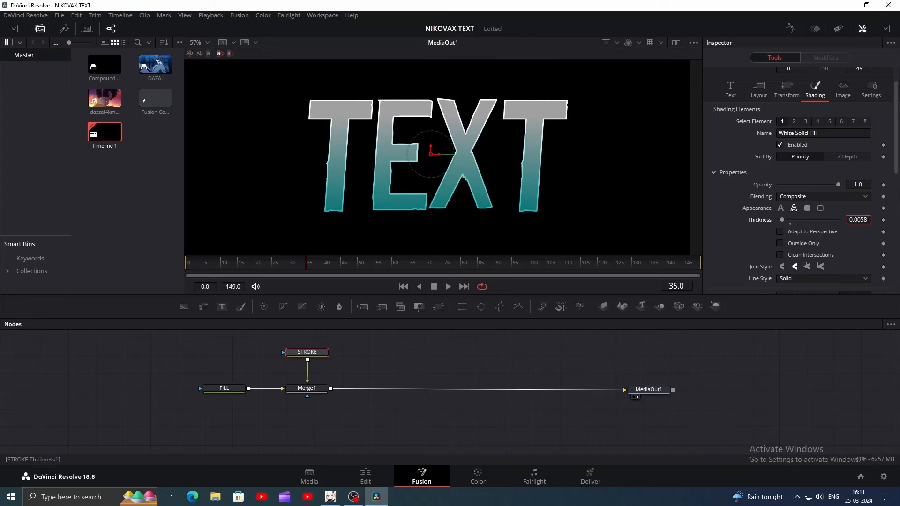
Paste a copy of the FILL node, merge it over the Merge1 output, and rename the copy as GLOW.
scroll(556, 180, "down", 2)
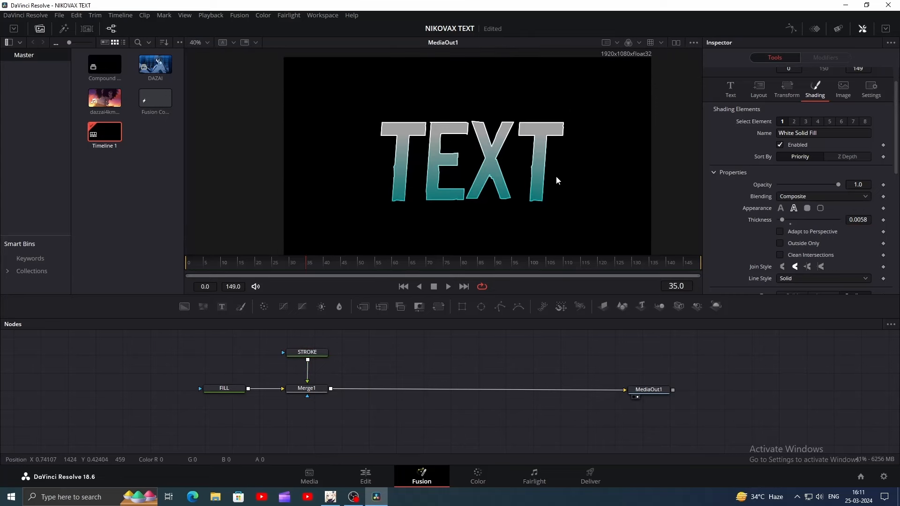
scroll(556, 181, "down", 1)
scroll(602, 231, "up", 1)
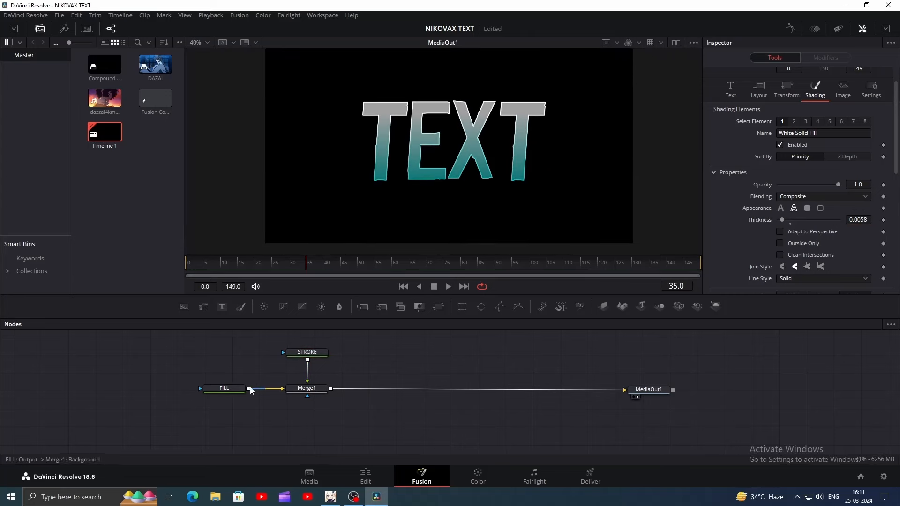
left_click(223, 393)
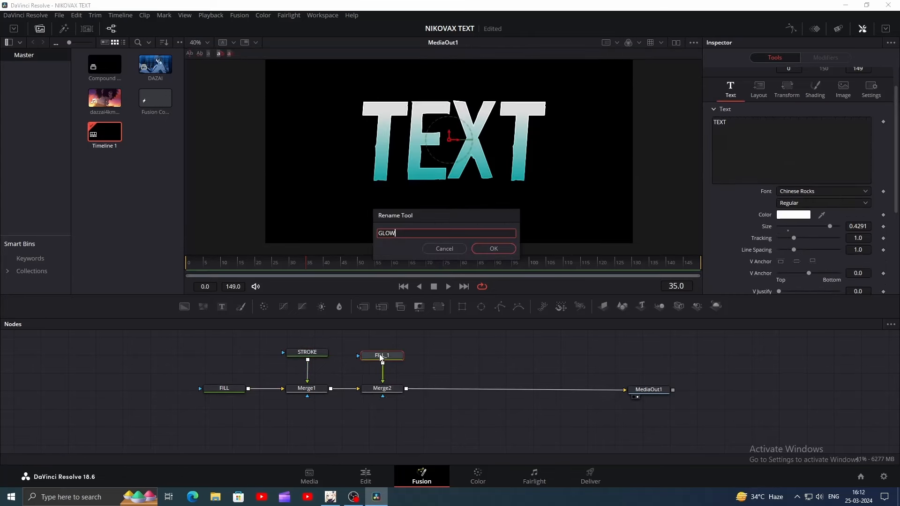
key("Return")
Add an XGlow node after the GLOW text node, lower its gain and increase its glow size.
key("shift+space")
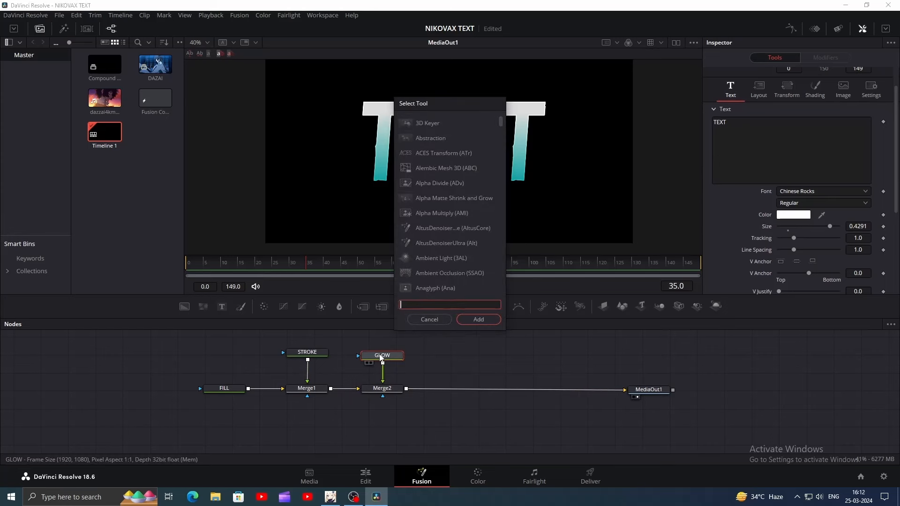
type("X")
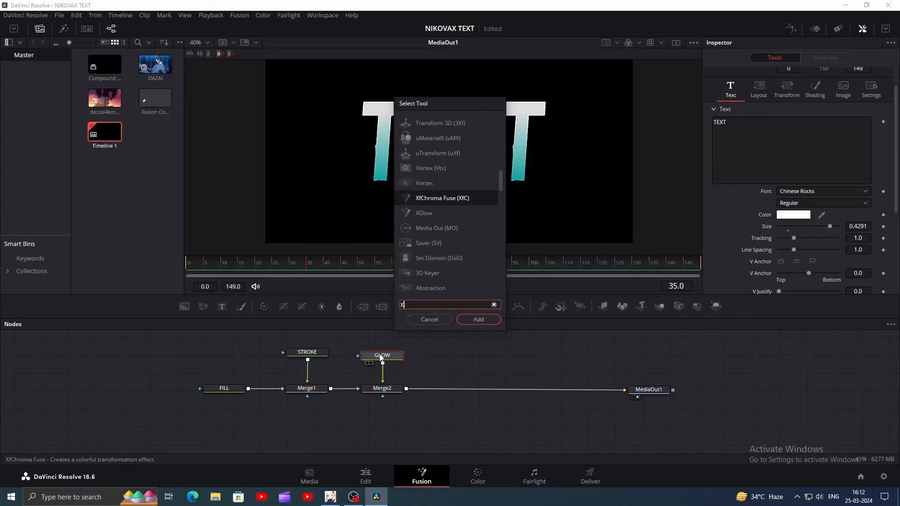
type("GLO")
key("Return")
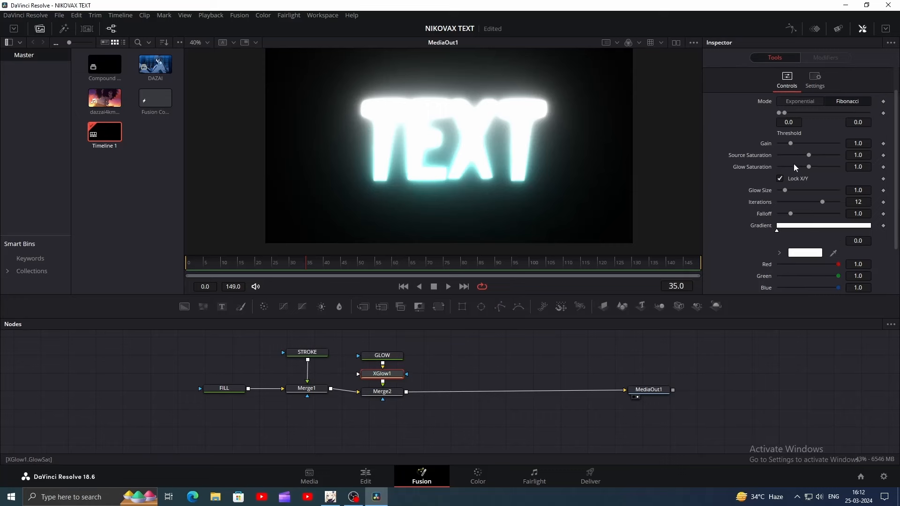
left_click_drag(792, 146, 782, 146)
left_click_drag(785, 190, 811, 190)
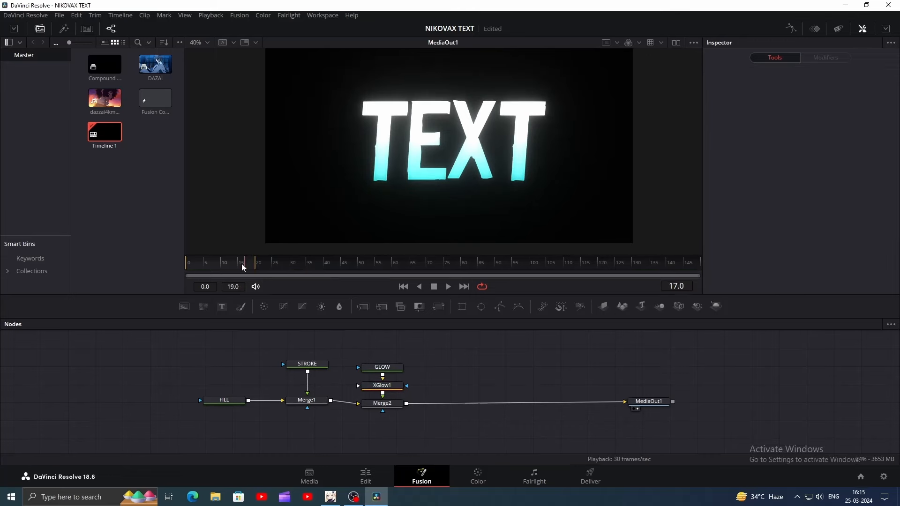
At frame 0, mask the GLOW node with a polygon drawn as a narrow slanted strip just left of the letters.
left_click_drag(241, 263, 174, 270)
left_click(382, 367)
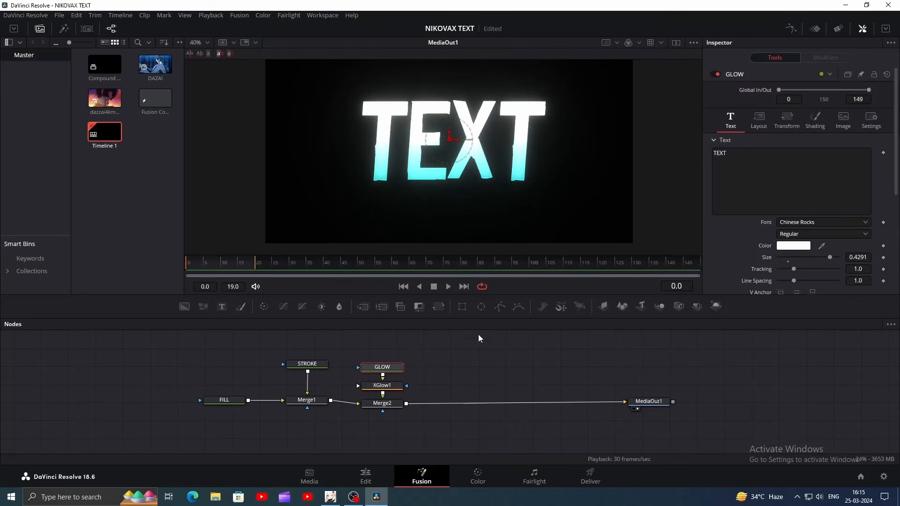
left_click(500, 308)
left_click(367, 73)
left_click(326, 202)
left_click(299, 196)
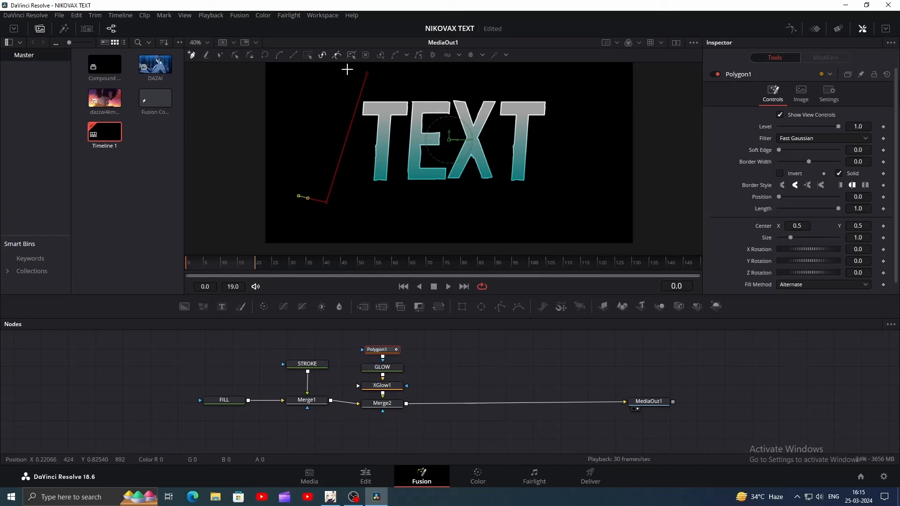
left_click(348, 67)
left_click(368, 74)
Keyframe the polygon mask's center at frame 0 and move it to X 1.198, Y 0.467 at frame 15, then preview the sweep.
left_click(883, 203)
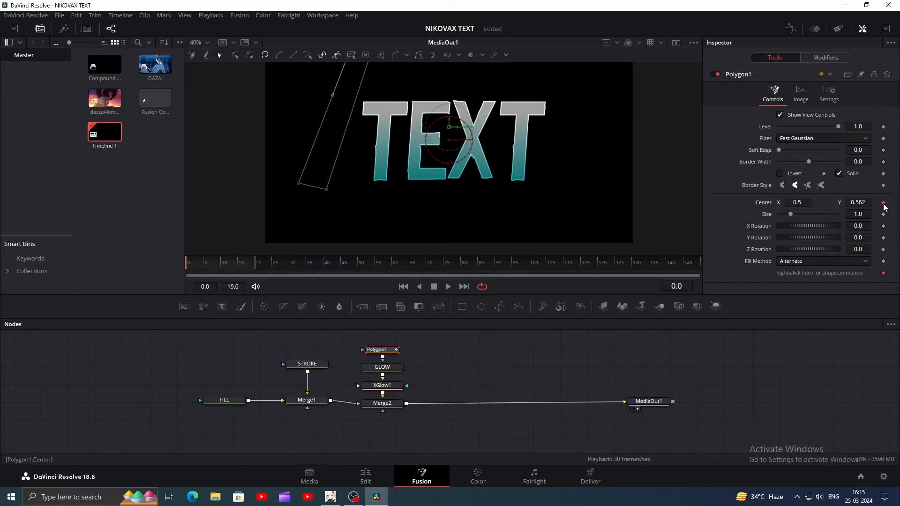
left_click(237, 263)
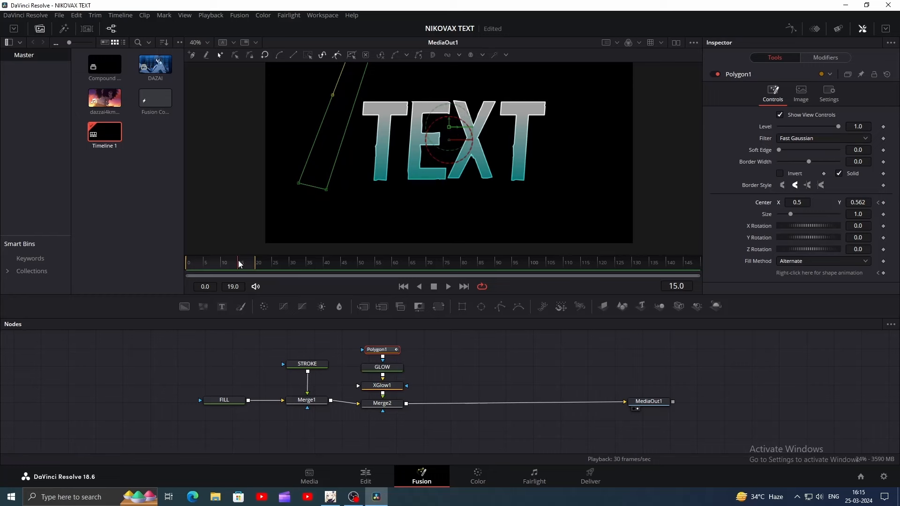
left_click_drag(797, 203, 866, 203)
left_click_drag(803, 202, 818, 214)
key("space")
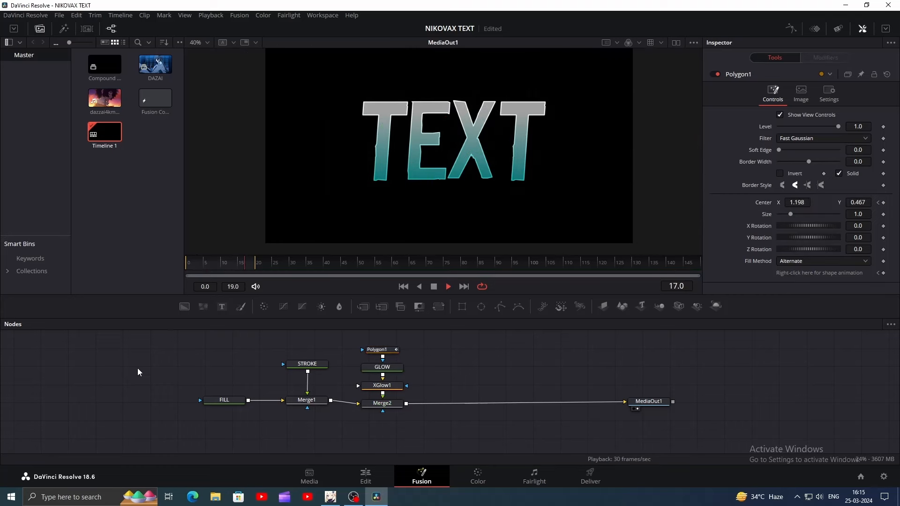
key("space")
Reshape the polygon mask's Displacement curve in the spline editor to ease its movement.
left_click(792, 28)
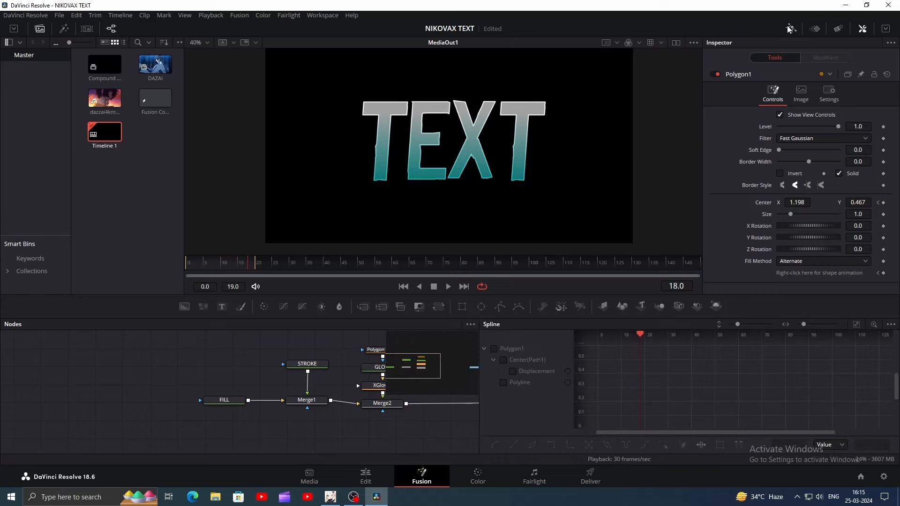
left_click(513, 371)
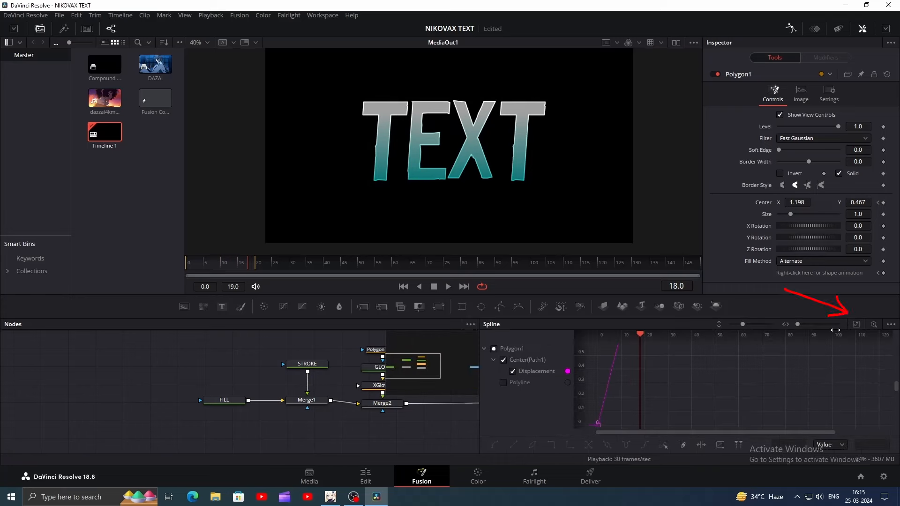
left_click(856, 327)
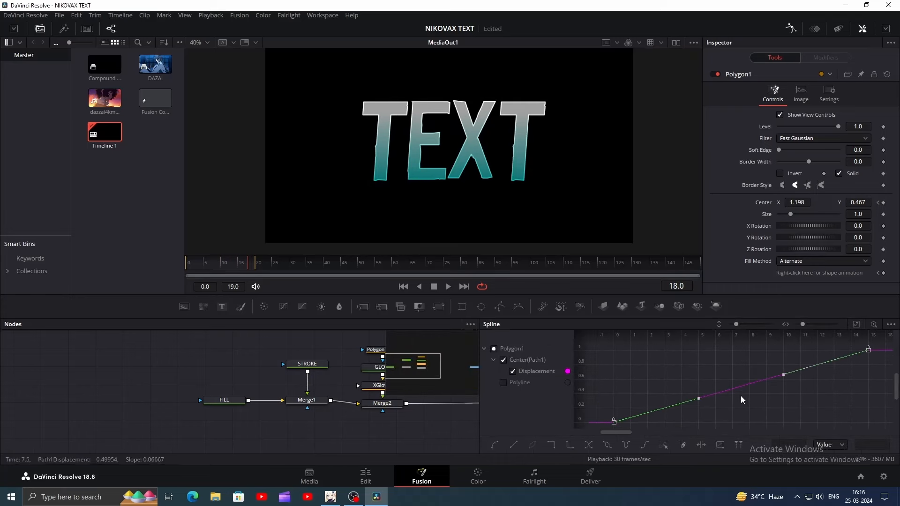
left_click_drag(784, 350, 812, 403)
left_click(791, 28)
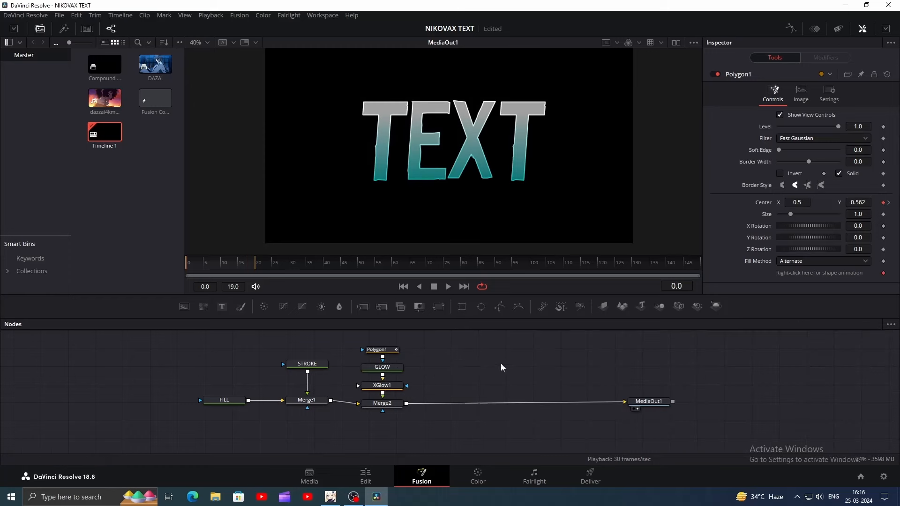
Add a text node merged over the Merge2 output, with the SVN-Avo font and the text NIKOVAX.
left_click(222, 307)
left_click(824, 222)
left_click(800, 368)
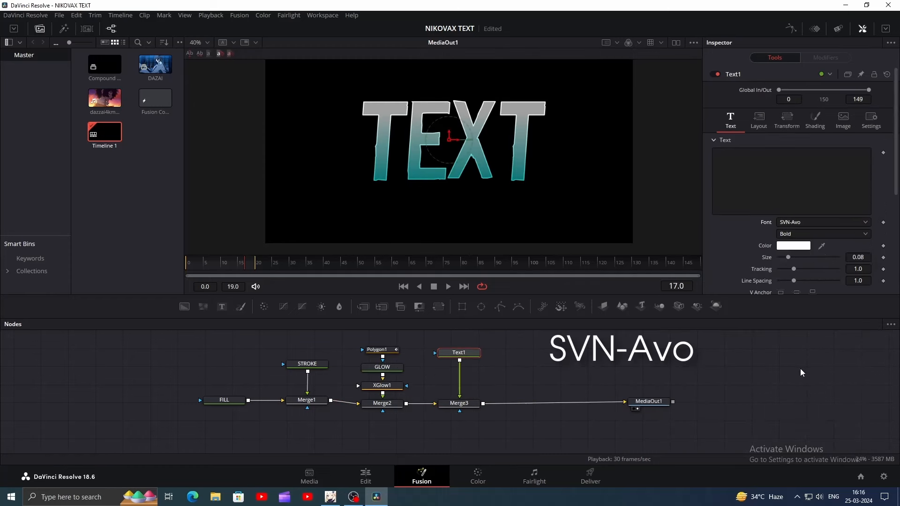
left_click(735, 161)
type("NIKOVAX")
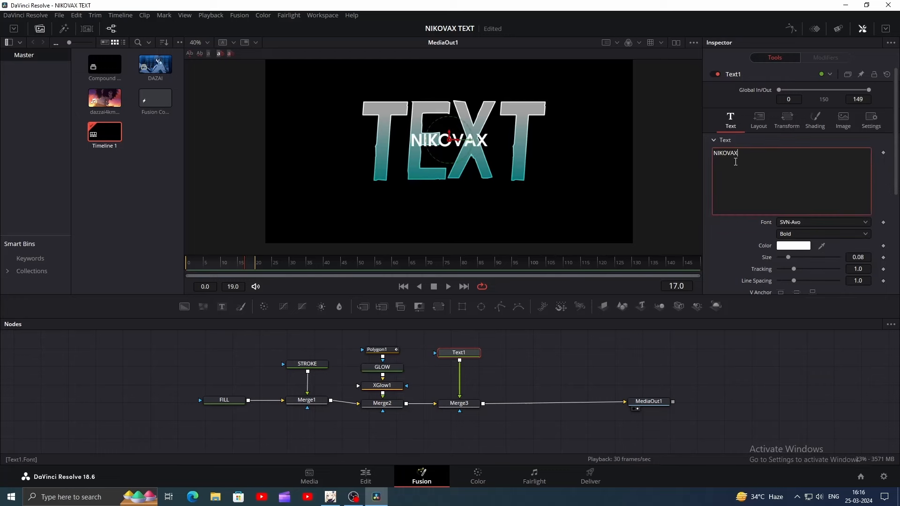
Set the NIKOVAX text's font style to Regular and its size to 0.1142.
left_click(808, 233)
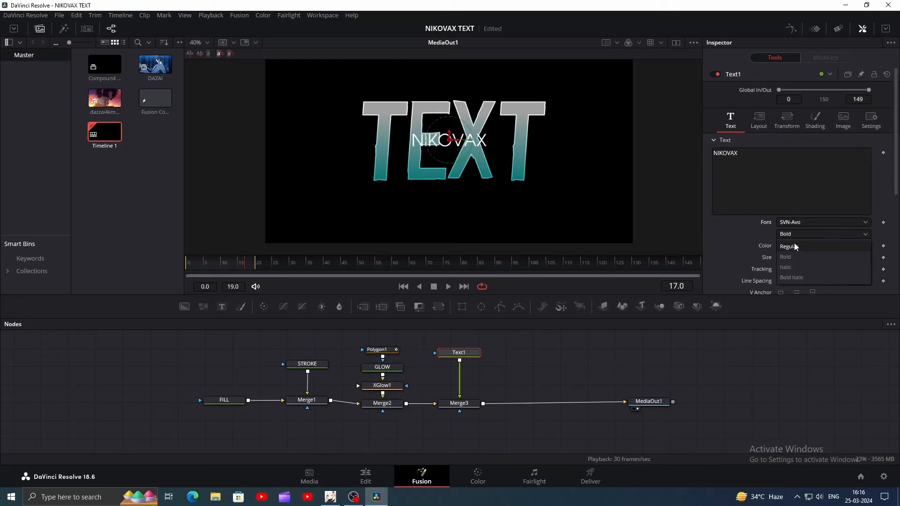
left_click(795, 242)
left_click_drag(788, 257, 795, 256)
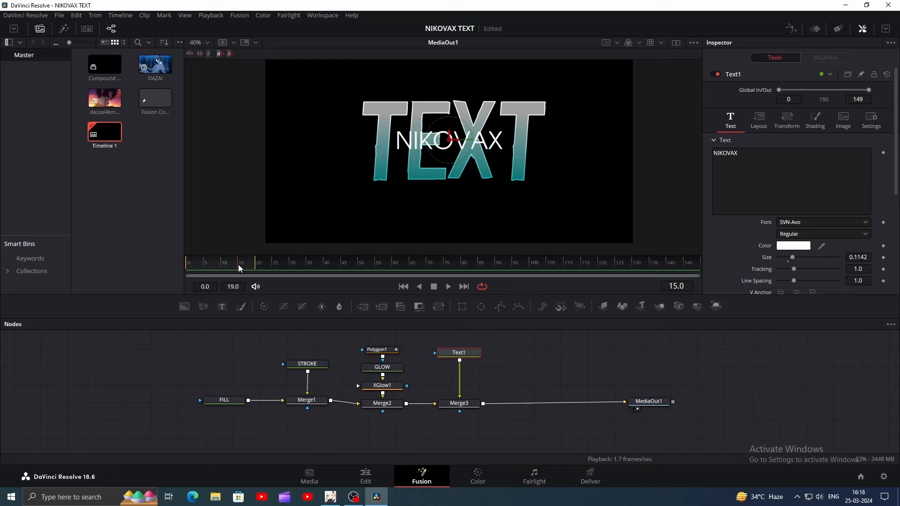
Animate the NIKOVAX text's tracking from 1.669 at frame 0 to 1.0 at frame 15 and play it back.
left_click(883, 270)
left_click_drag(237, 258, 181, 260)
left_click_drag(793, 269, 806, 265)
key("space")
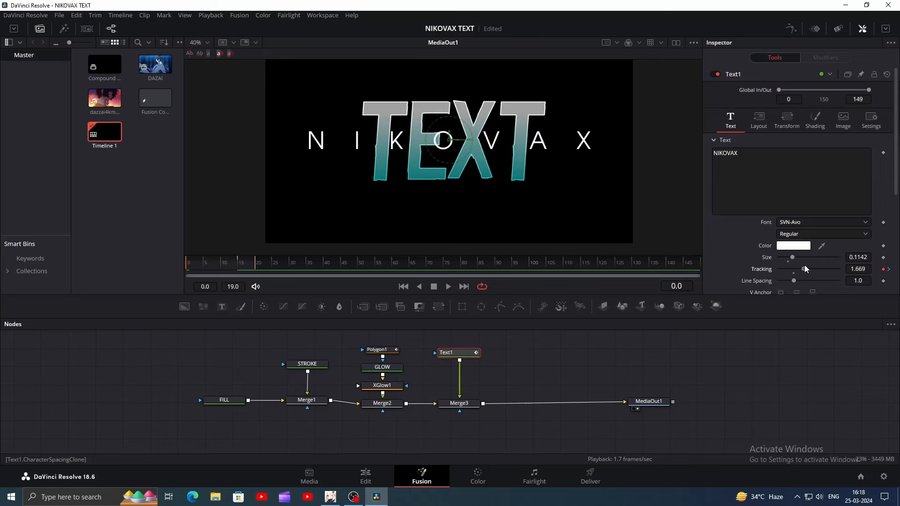
left_click(546, 367)
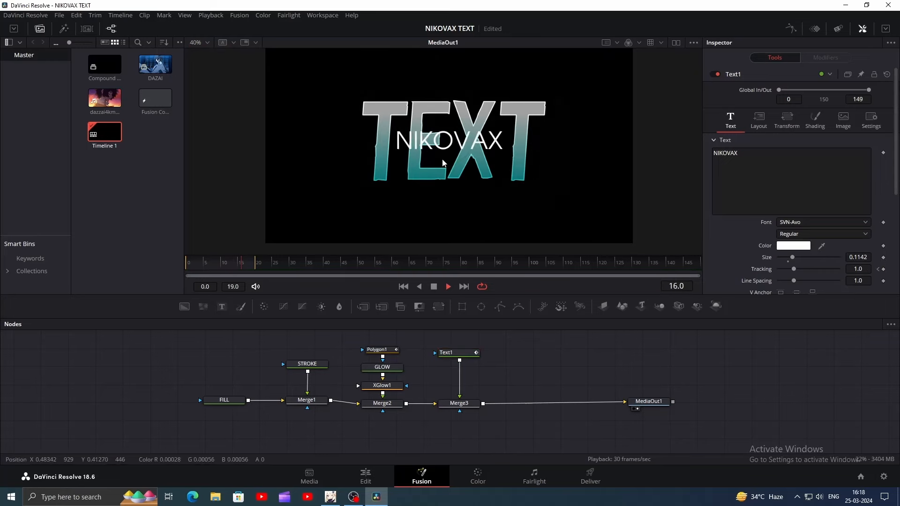
key("space")
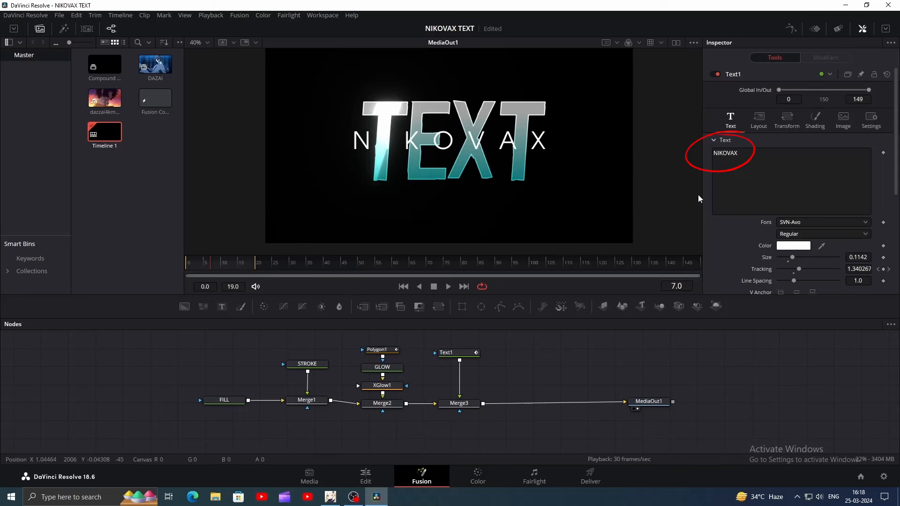
Insert a space between each letter of NIKOVAX and preview the animation from frame 0.
left_click(721, 154)
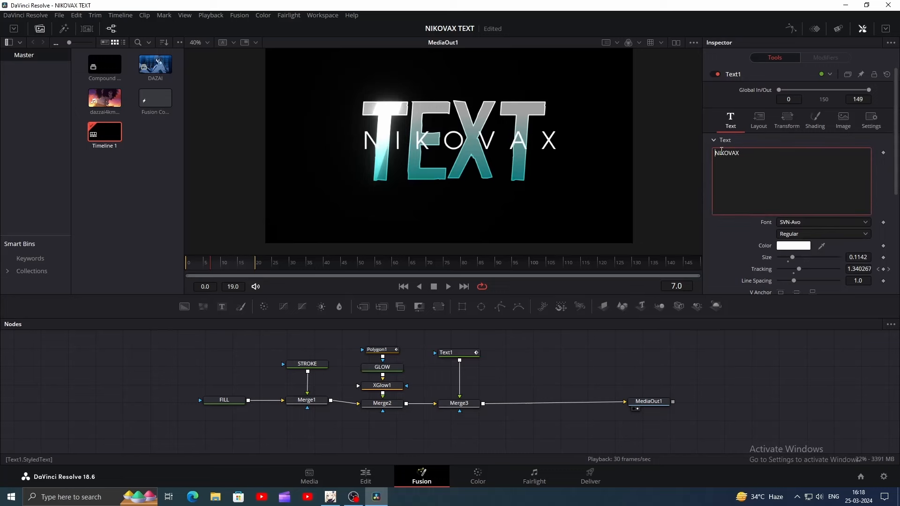
left_click(719, 154)
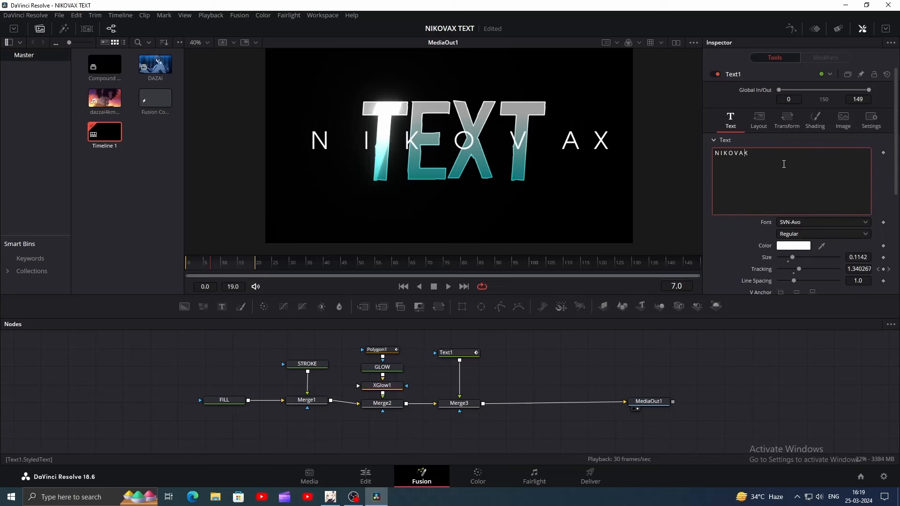
left_click_drag(210, 262, 161, 277)
key("space")
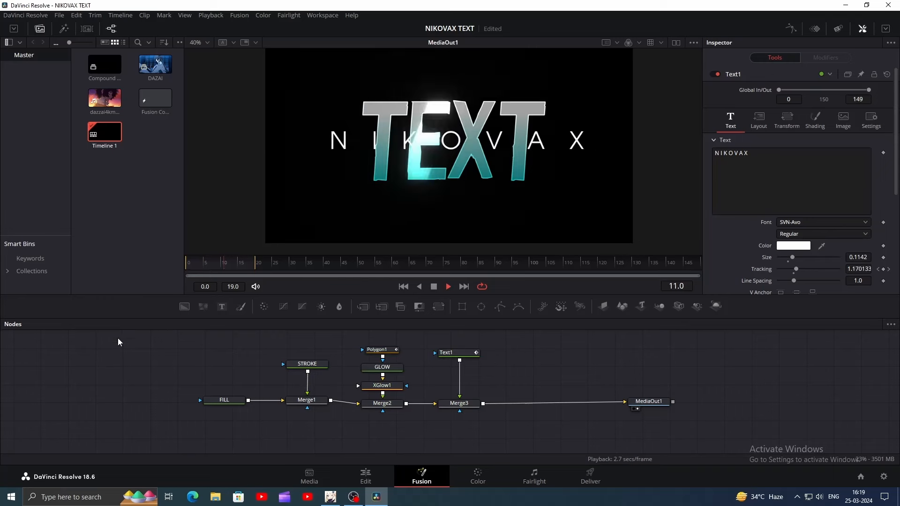
Set the NIKOVAX text's tracking to 0.954 at frame 15 and ease its Character Spacing curve in the spline editor.
left_click_drag(238, 264, 242, 263)
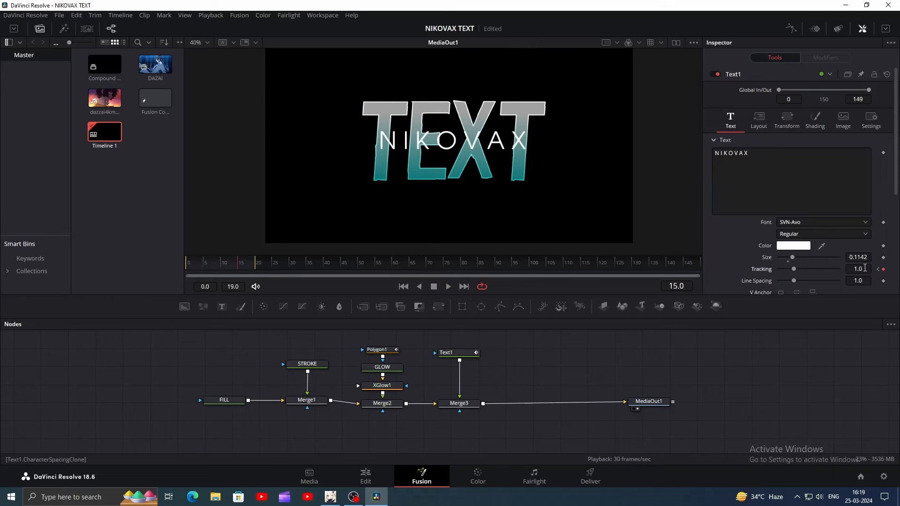
left_click_drag(865, 268, 847, 268)
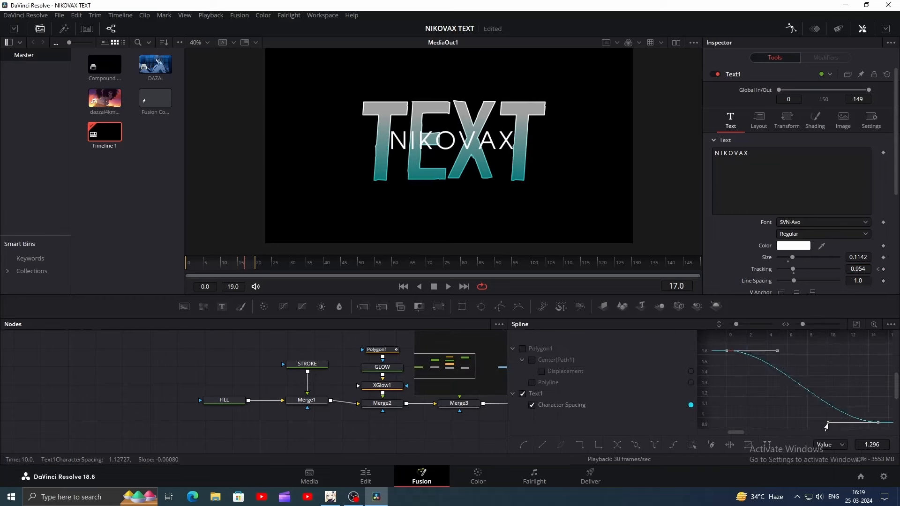
left_click_drag(828, 423, 847, 385)
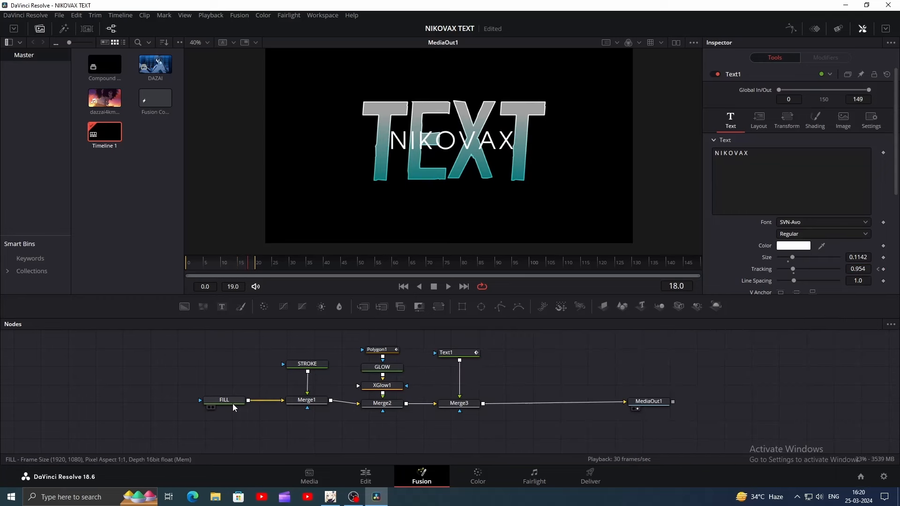
Animate the FILL node's tracking from 1.17 at frame 0 to 1.0 at frame 15.
left_click(232, 404)
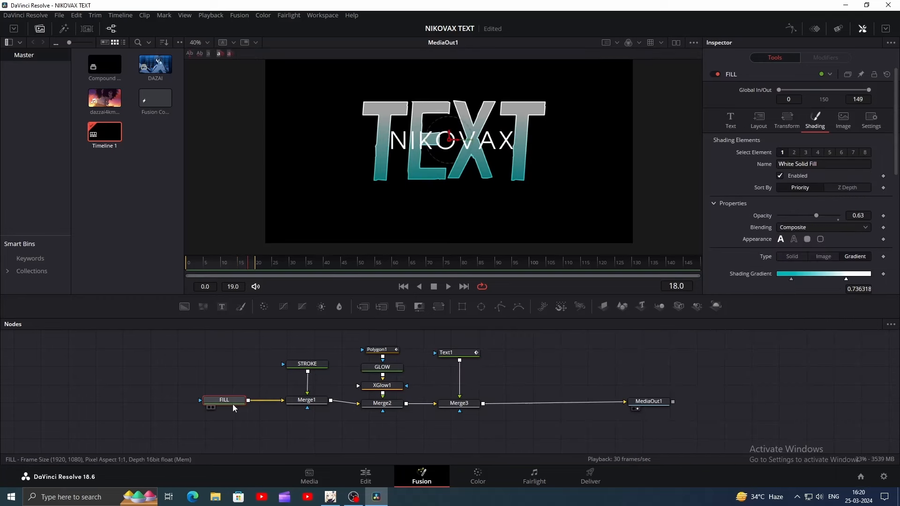
left_click(238, 261)
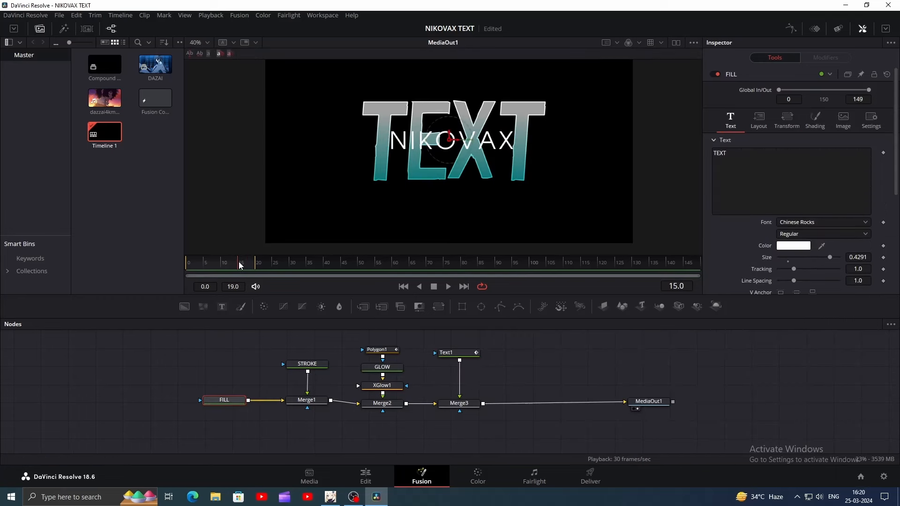
left_click(884, 270)
left_click_drag(205, 266, 173, 267)
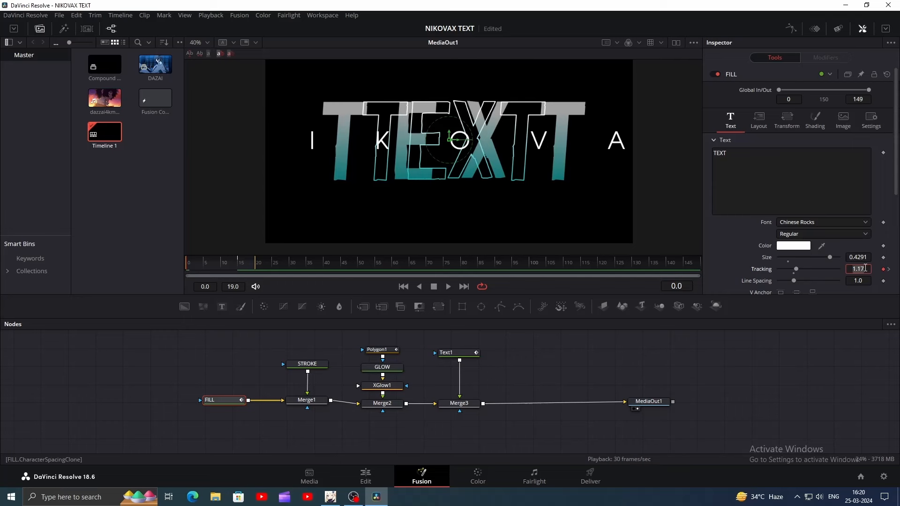
Animate tracking on the STROKE and GLOW nodes from 1.17 at frame 0 to 1.0 at frame 15, then preview the result.
left_click(317, 367)
left_click(240, 265)
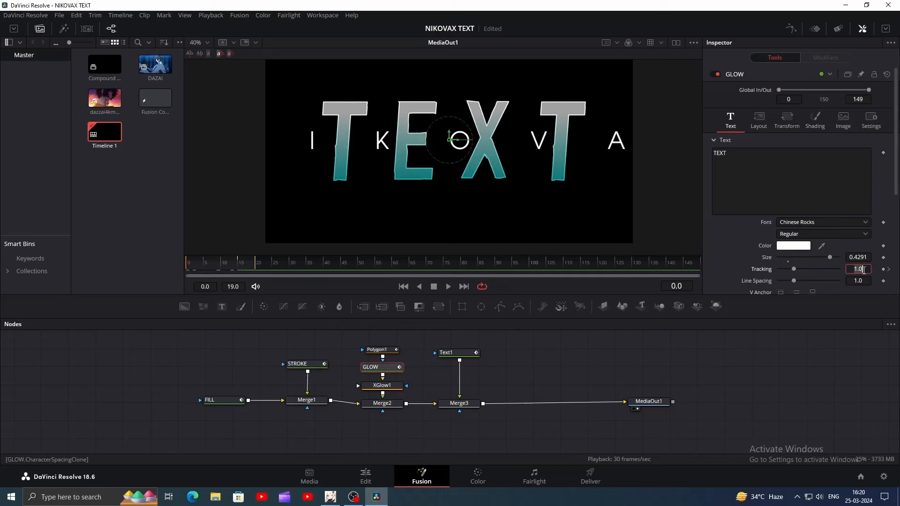
type("1.17")
left_click(641, 364)
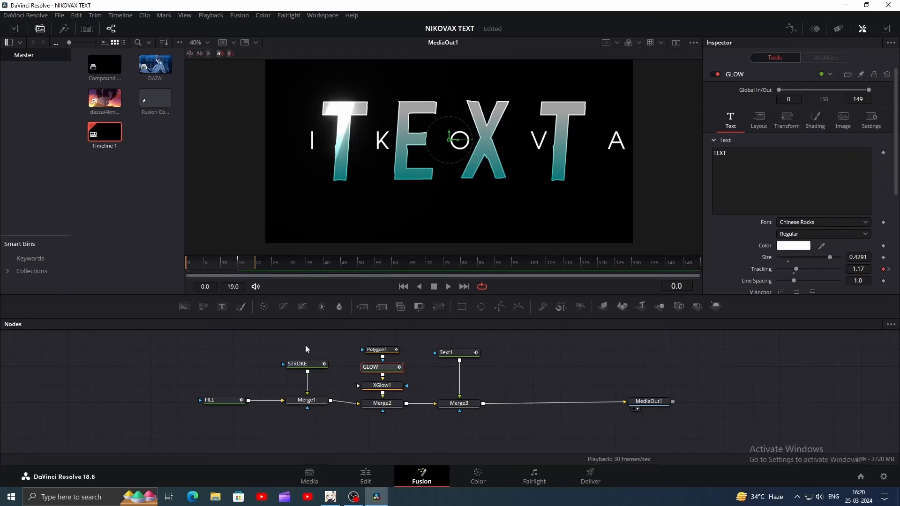
key("space")
key("space")
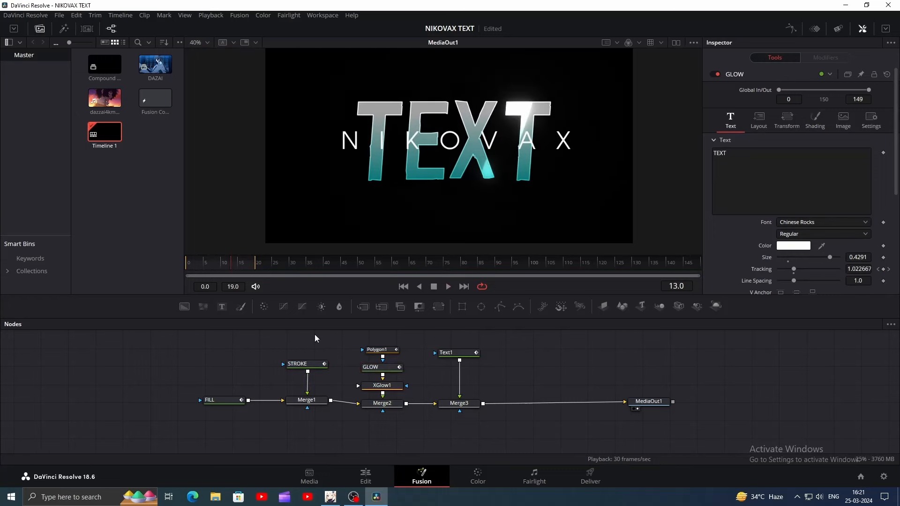
At frame 0, move the Polygon1 glow mask's starting position to about X 0.397, Y 0.562, clear of the first letter.
left_click_drag(208, 264, 174, 263)
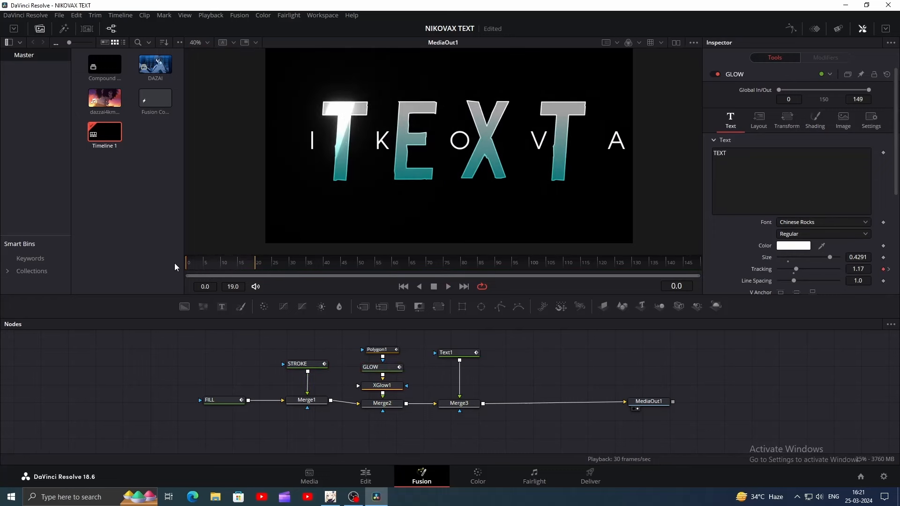
left_click(384, 351)
scroll(404, 181, "down", 2)
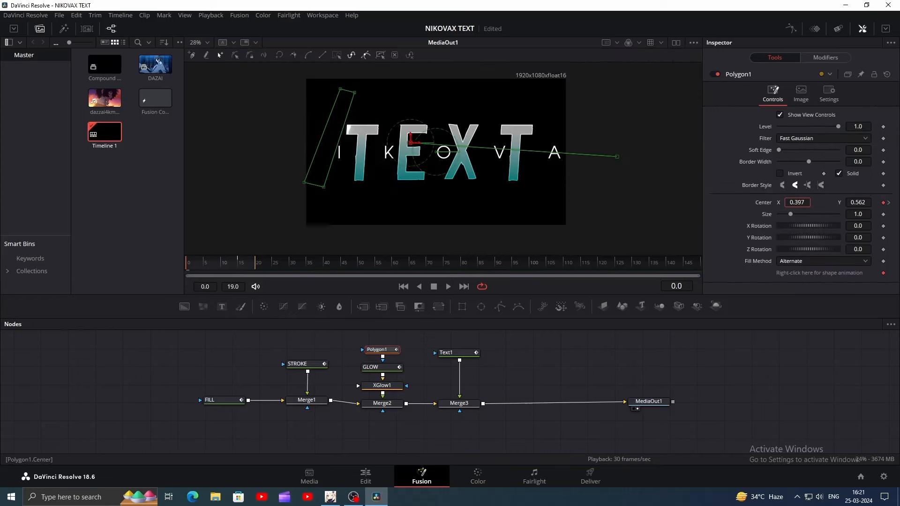
left_click_drag(436, 141, 408, 140)
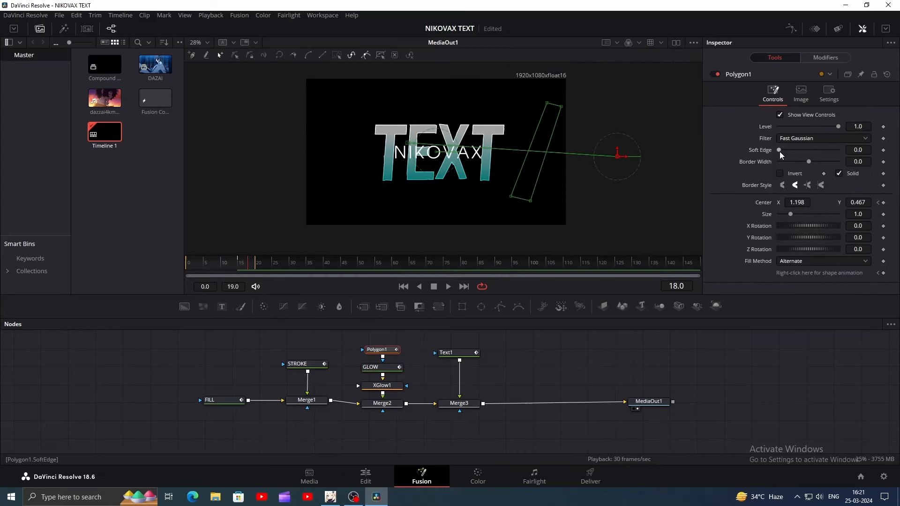
Set the Polygon1 mask's Soft Edge to about 0.0236 and review the glow sweep over the animation.
left_click_drag(780, 151, 783, 149)
left_click_drag(251, 263, 221, 264)
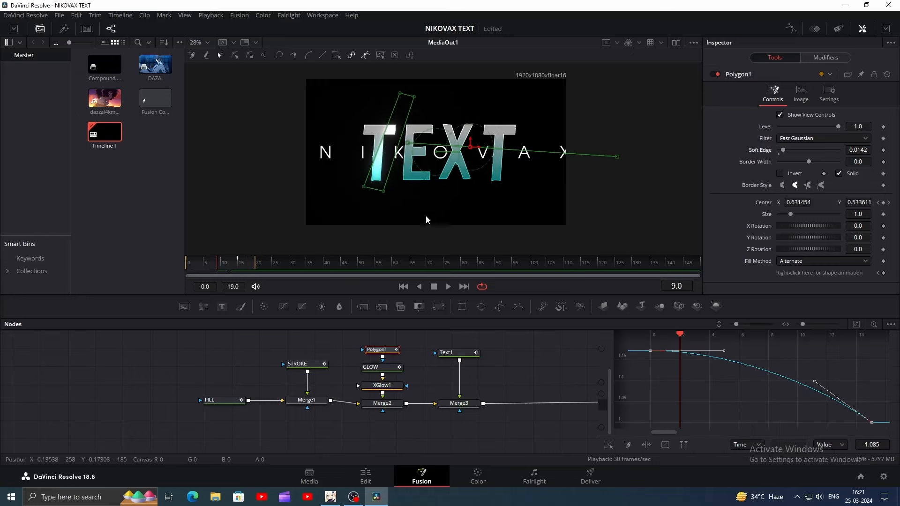
scroll(410, 201, "up", 3)
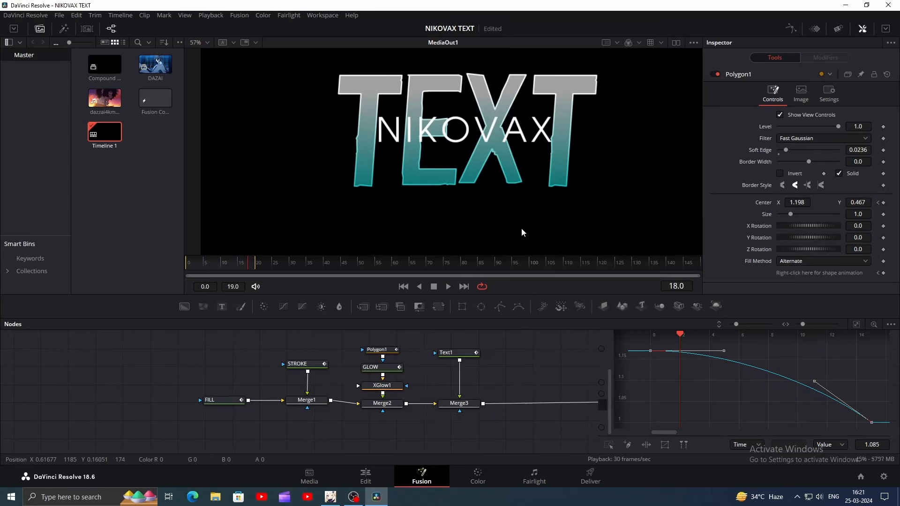
scroll(521, 228, "down", 2)
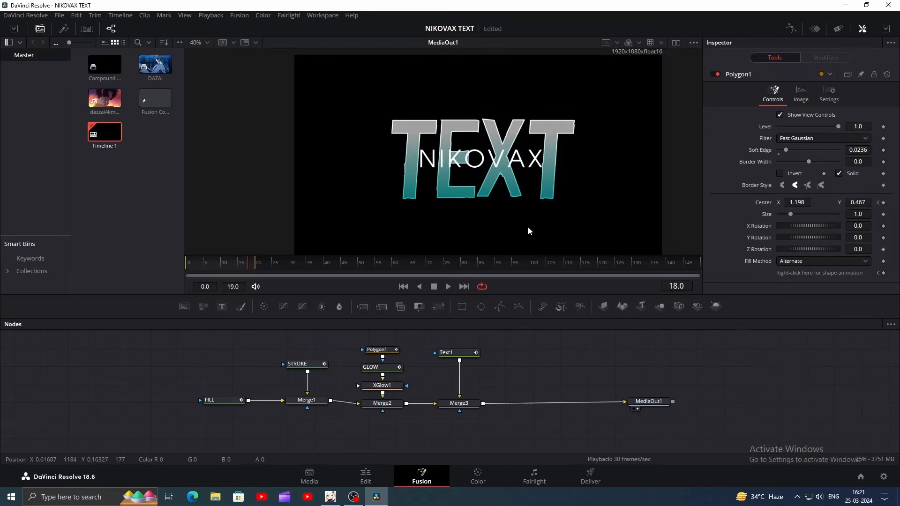
left_click_drag(528, 228, 515, 213)
Add the DAZAI clip to the node graph below the FILL node and rename its node BG.
left_click_drag(573, 334, 573, 359)
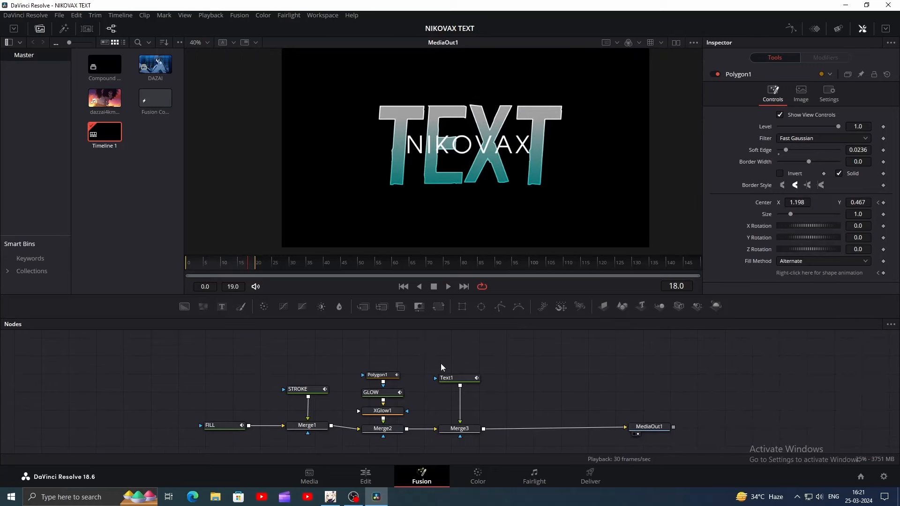
left_click_drag(152, 71, 214, 426)
key("F2")
type("BG")
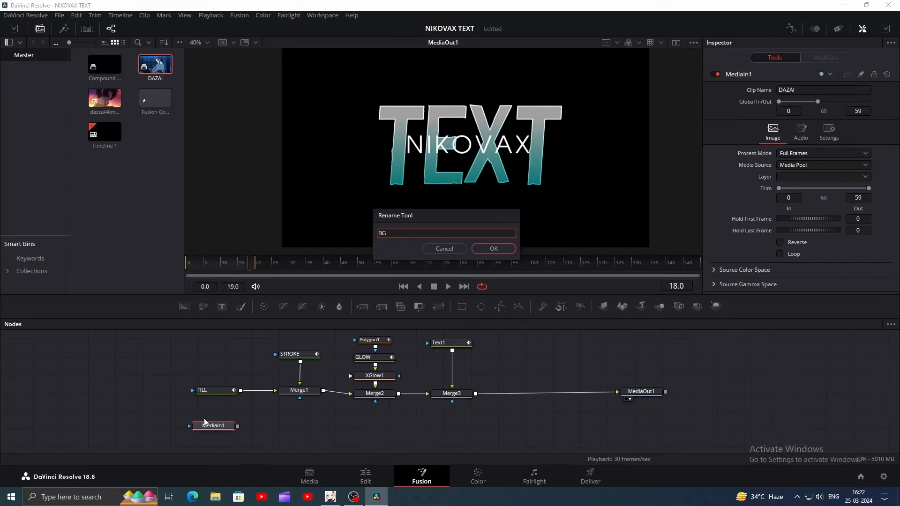
left_click(493, 251)
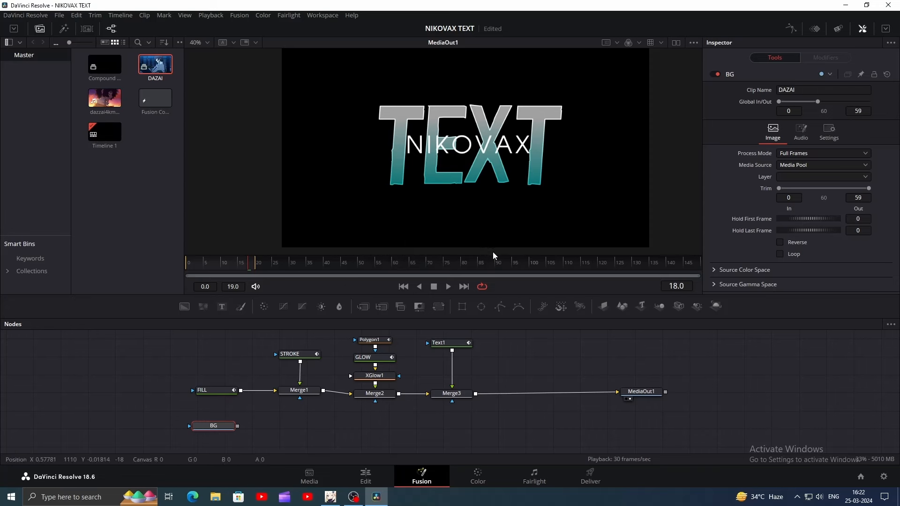
Disconnect Merge3 from MediaOut1, feed BG into MediaOut1 instead, and merge the Merge3 title over the BG footage.
left_click(598, 392)
left_click_drag(628, 392, 645, 419)
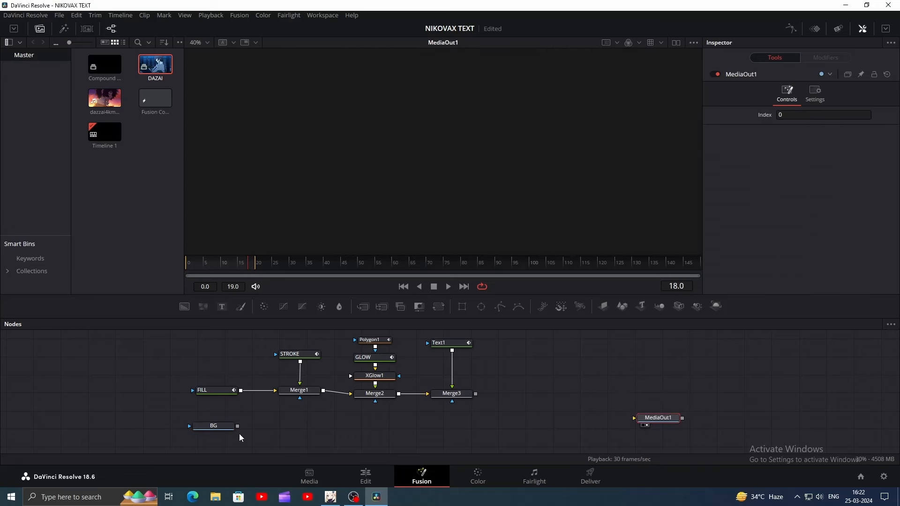
left_click_drag(238, 426, 655, 422)
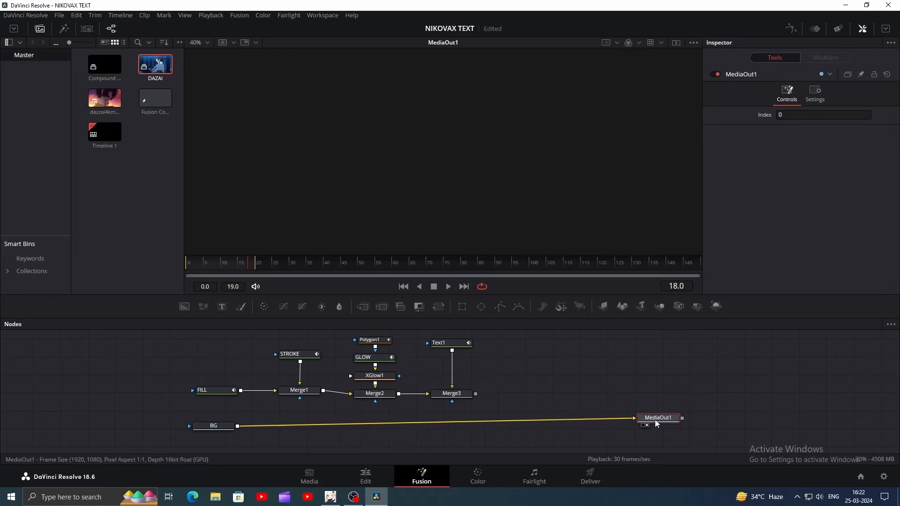
left_click_drag(475, 394, 485, 339)
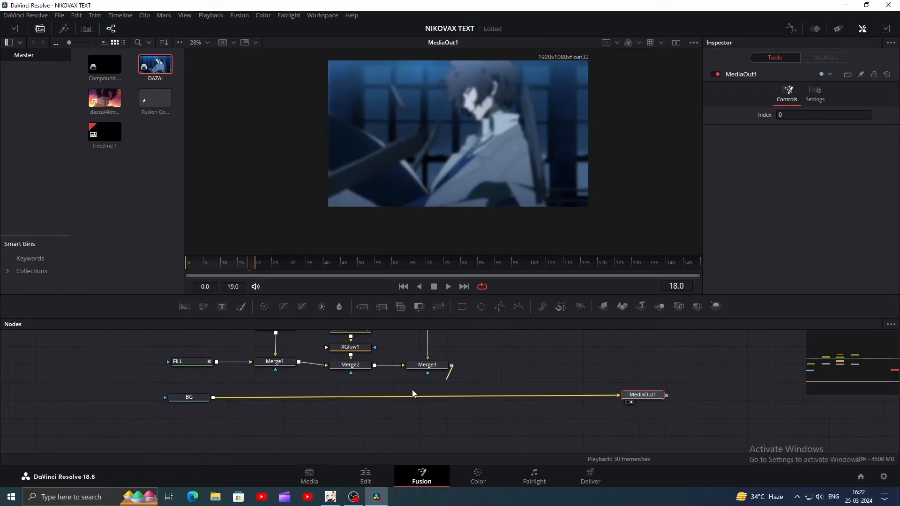
left_click_drag(413, 393, 213, 399)
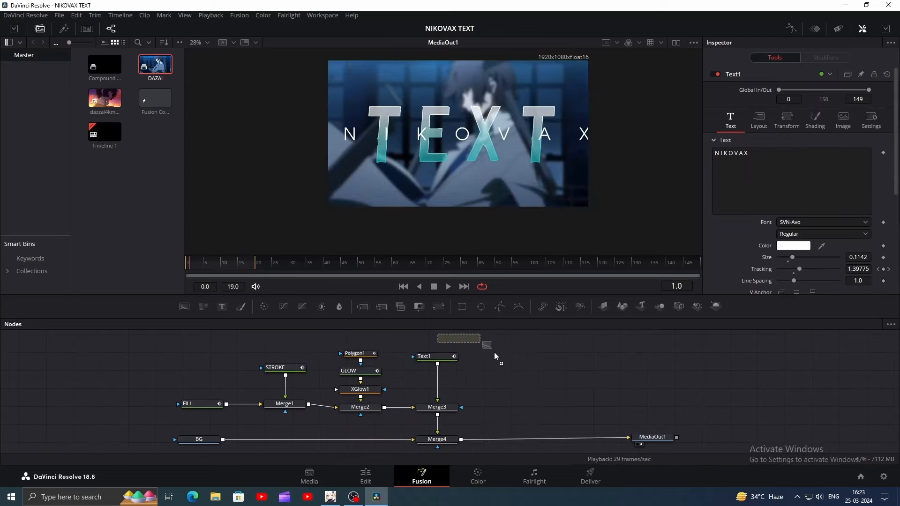
Merge a black Background node over the composite between Merge4 and MediaOut1, and rename it BLACK_BAR.
left_click_drag(494, 353, 528, 381)
type("A")
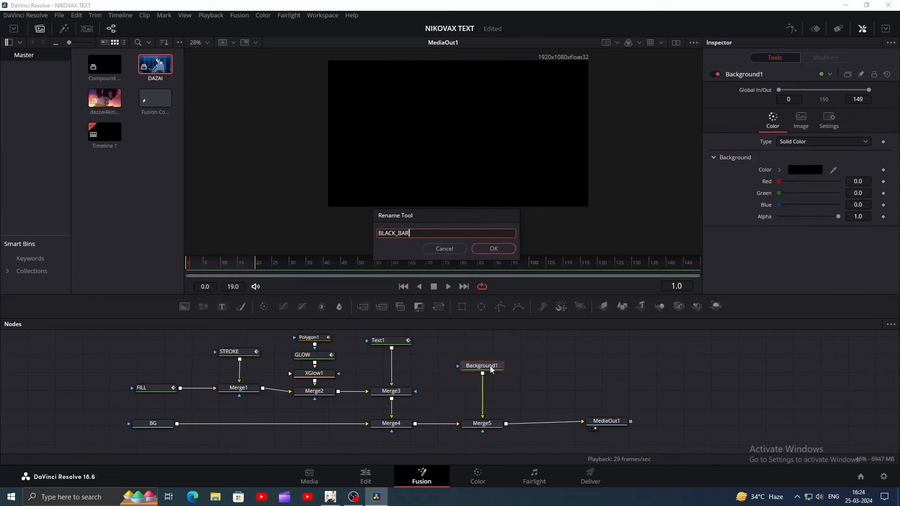
type("R")
key("Return")
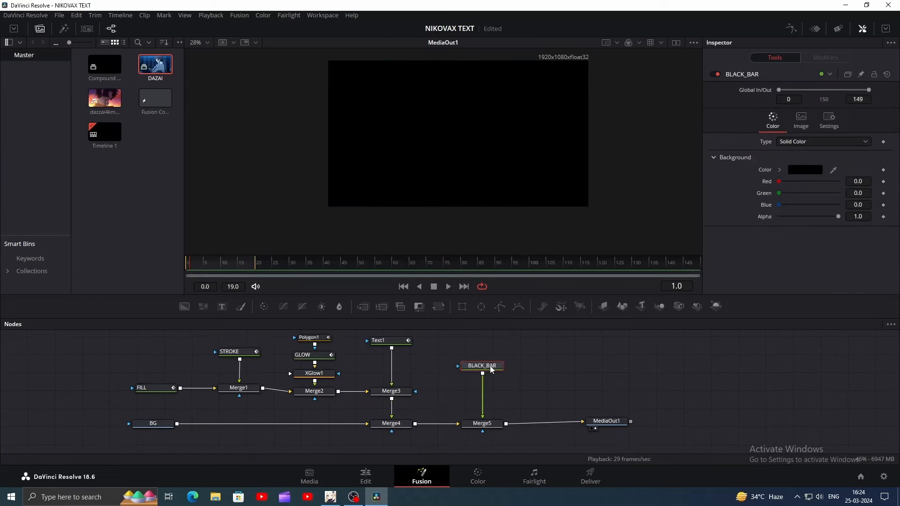
Mask BLACK_BAR with a rectangle and reshape it into a wide, low bar beneath the TEXT title.
left_click_drag(491, 369, 491, 397)
left_click(463, 307)
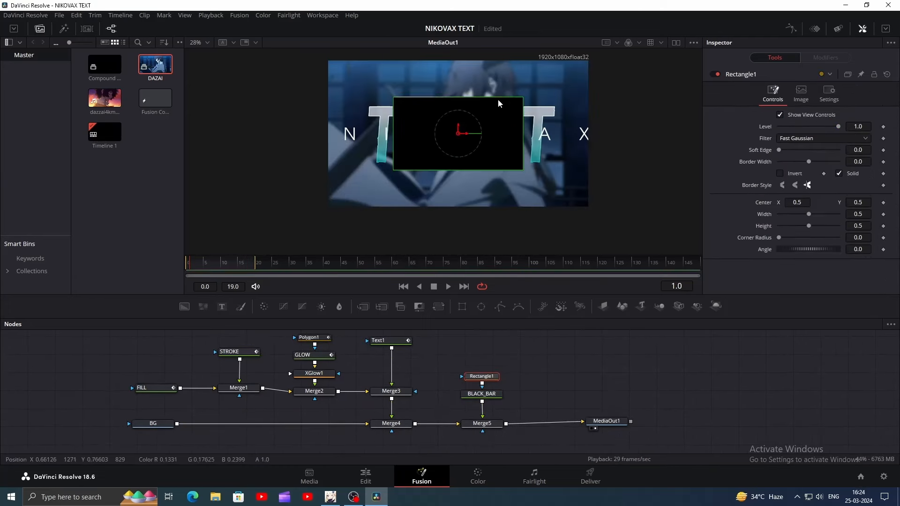
left_click_drag(498, 97, 459, 172)
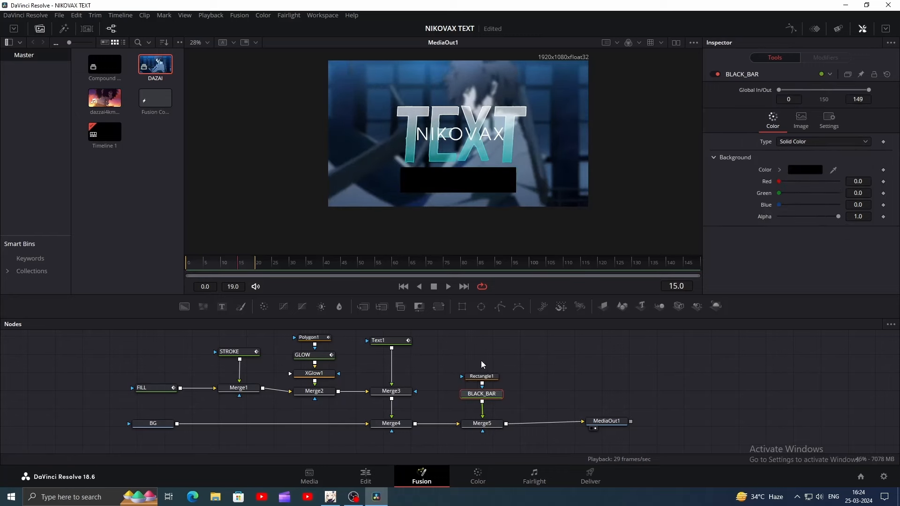
Make room below BLACK_BAR, find the Paper Edge template effect, and insert it between BLACK_BAR and Merge5.
left_click_drag(482, 364, 489, 381)
left_click(515, 377)
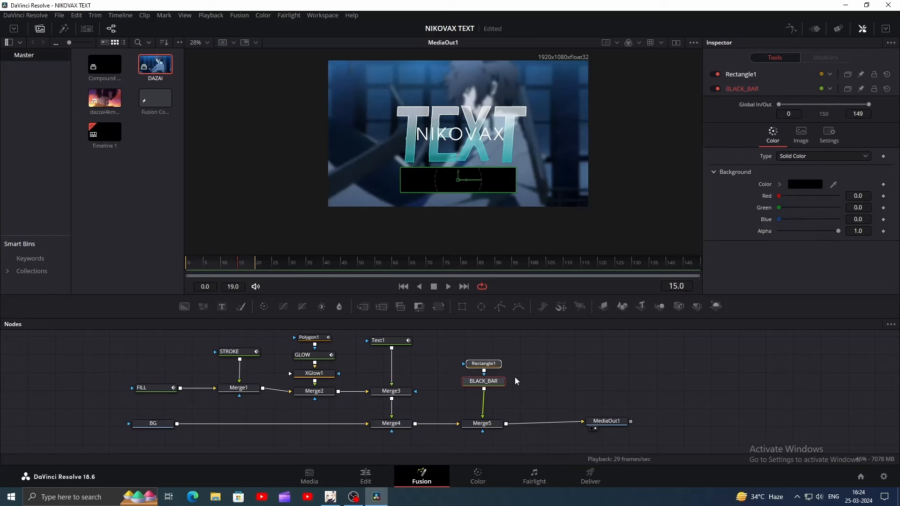
left_click(65, 29)
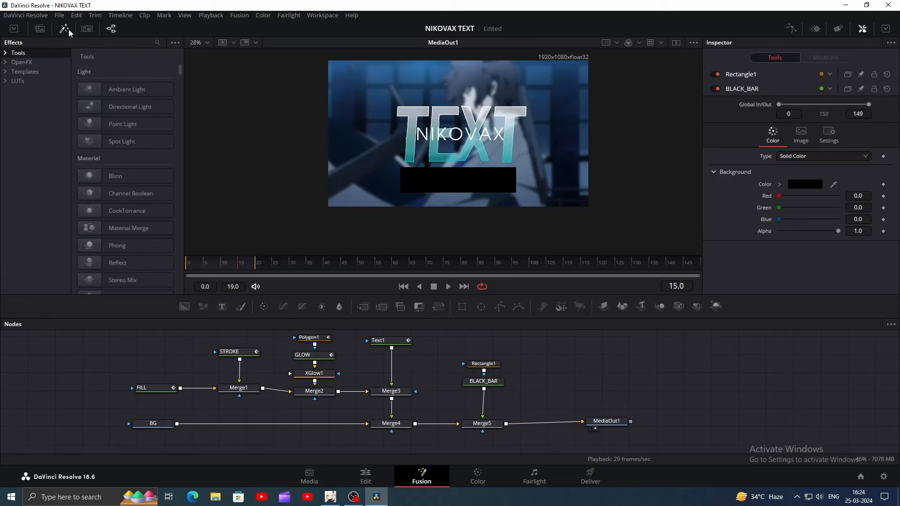
left_click(24, 72)
left_click(156, 43)
type("PAP")
left_click_drag(123, 102, 485, 400)
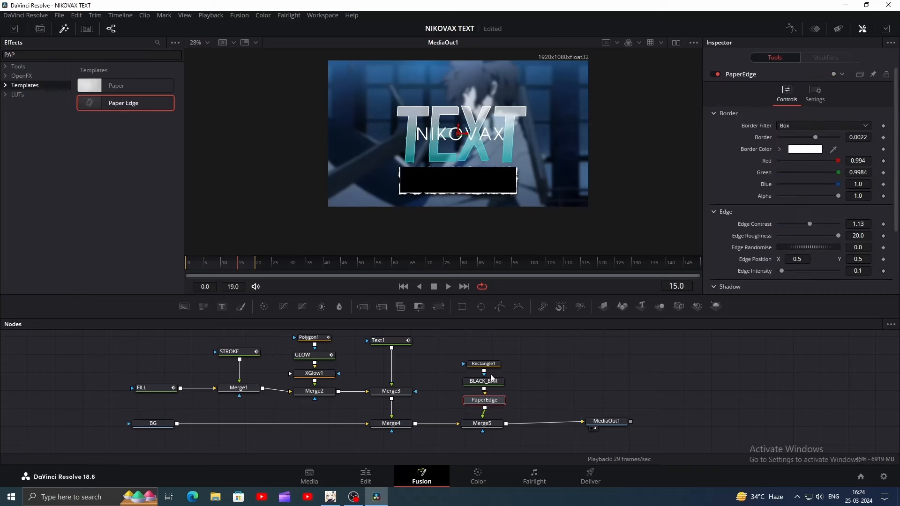
Set PaperEdge to a black border of 0.0032, edge contrast 1.57, randomise 0.384, position 0.516, 0.03, and intensity 0.22.
left_click(814, 151)
left_click_drag(557, 167, 562, 328)
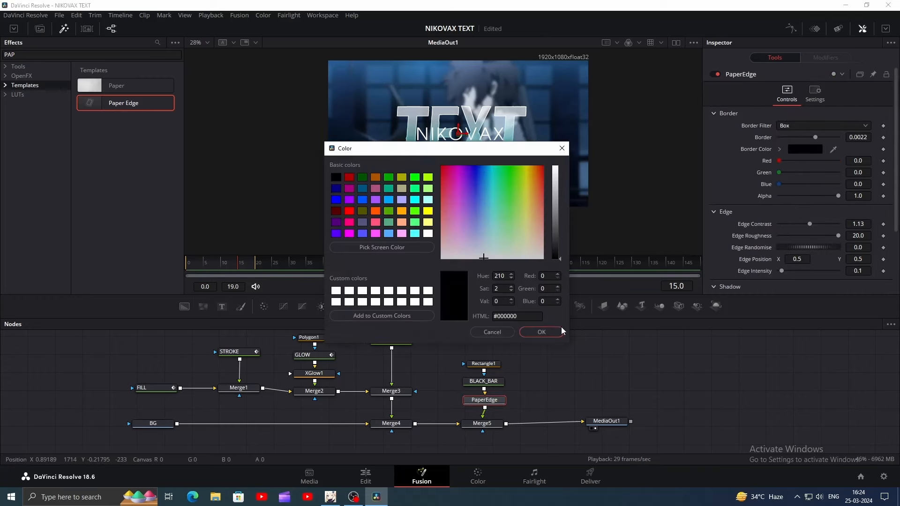
left_click(546, 331)
left_click_drag(816, 137, 826, 137)
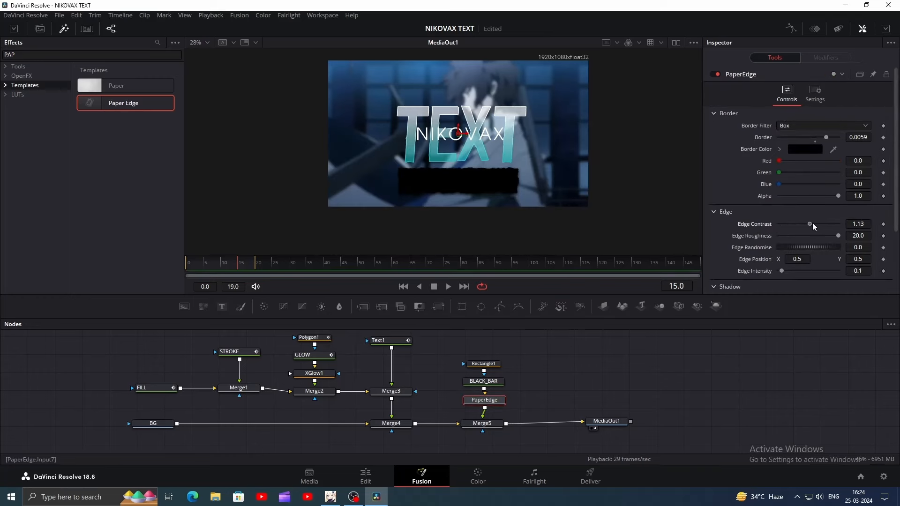
left_click_drag(812, 224, 806, 250)
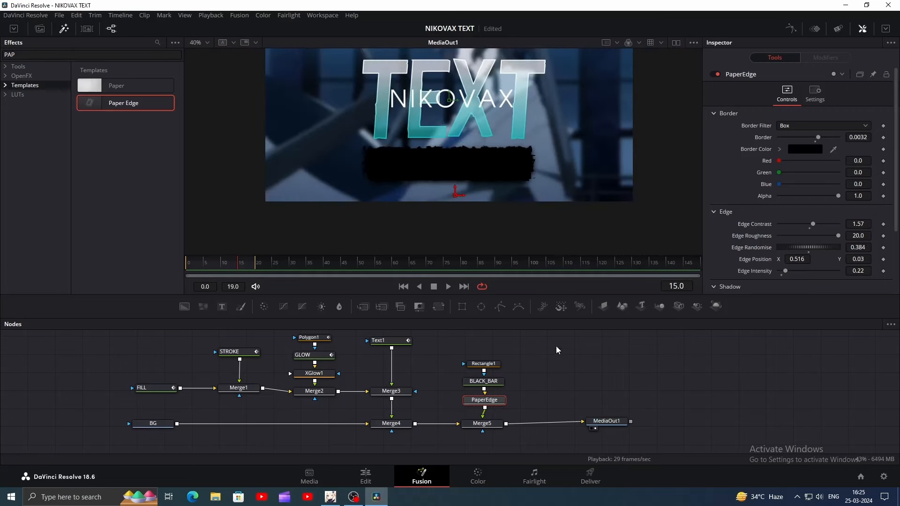
Add a Directional Blur after PaperEdge and set its length to 0.038.
key("shift+space")
type("DIR")
key("Return")
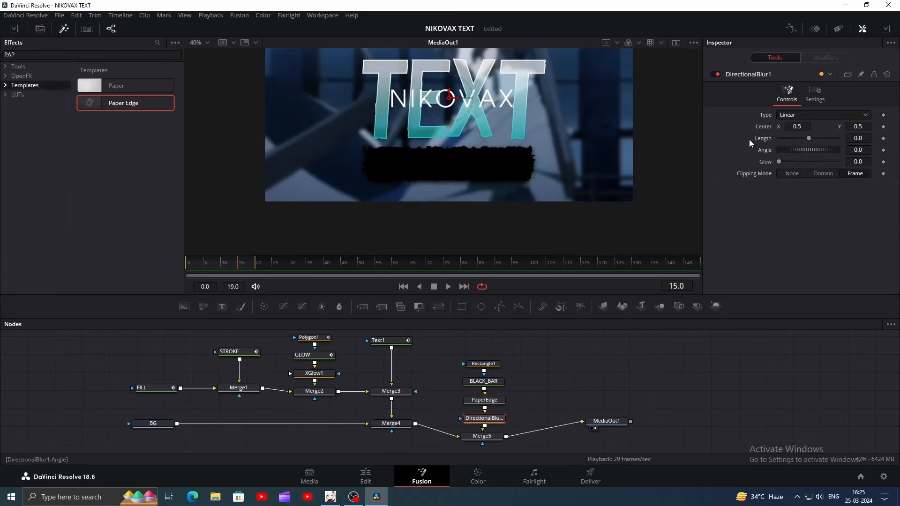
left_click_drag(811, 138, 820, 133)
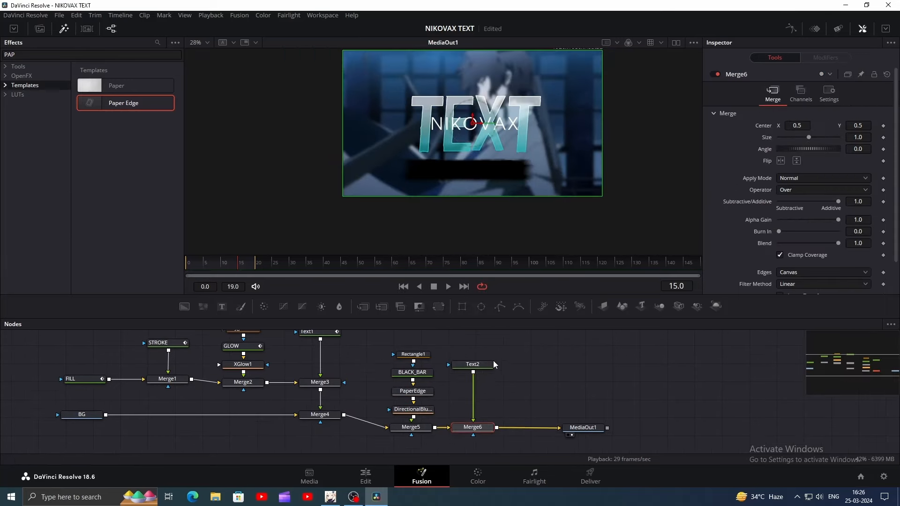
Set the Text2 node's font to PentaGram's Salemica and enter the text TUTORIAL.
left_click(482, 368)
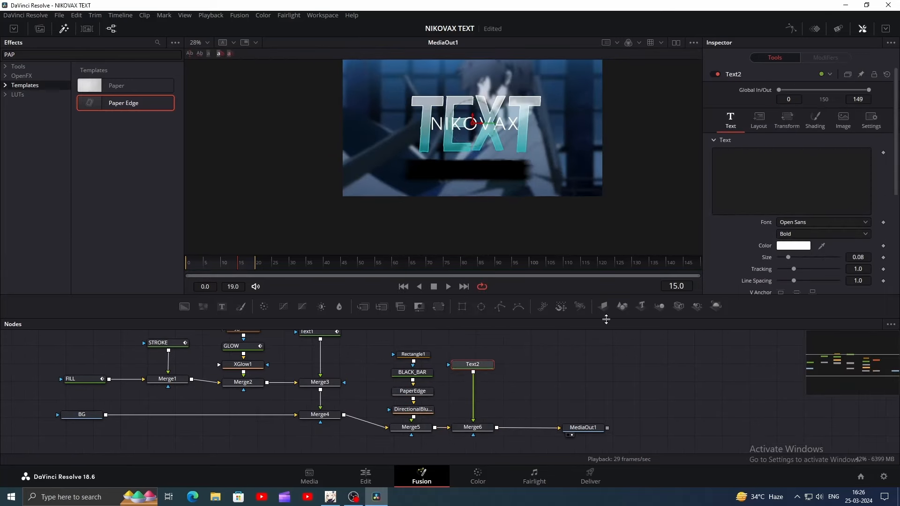
left_click(790, 222)
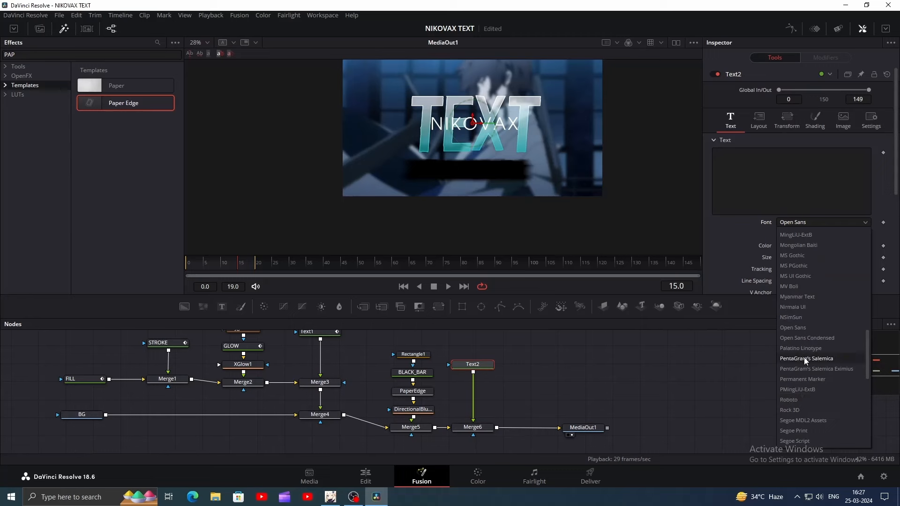
left_click(806, 359)
left_click(751, 184)
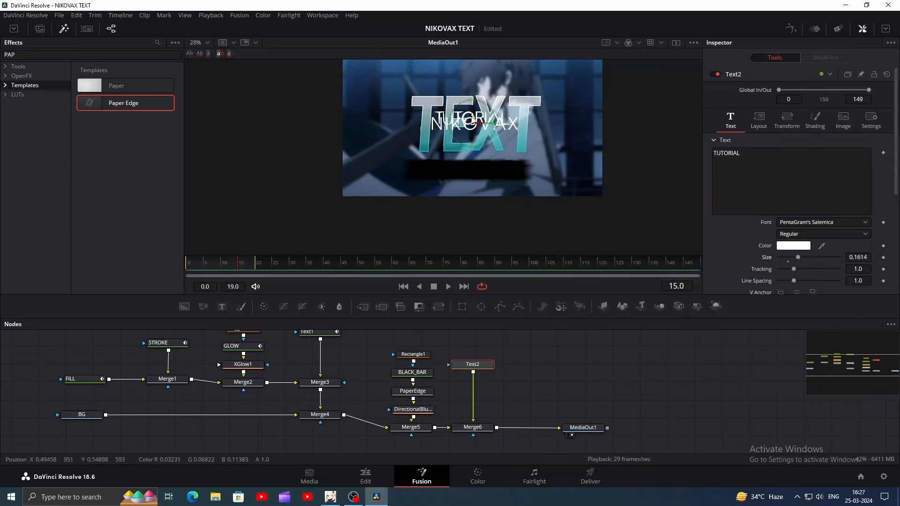
Place the TUTORIAL text over the black bar and set its size to 0.1506 and tracking to 1.05.
left_click_drag(474, 117, 478, 166)
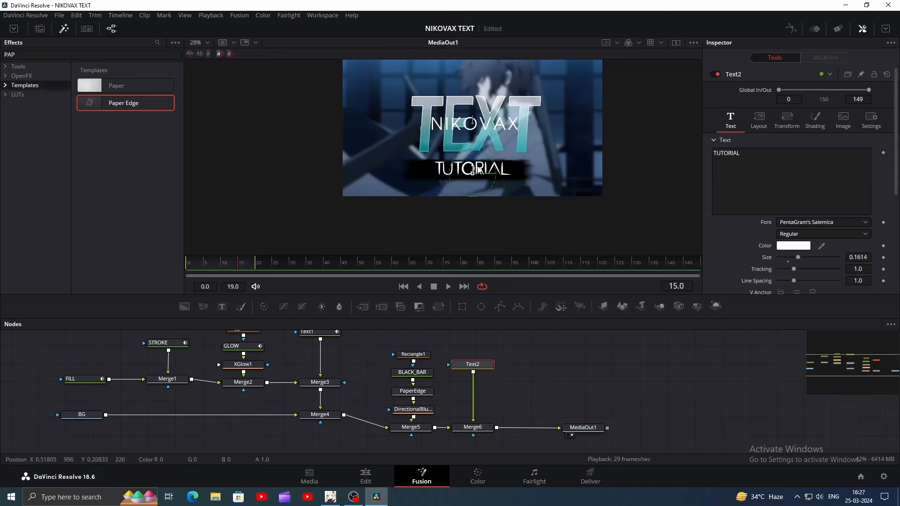
left_click_drag(858, 257, 849, 257)
left_click_drag(857, 269, 870, 269)
Add a Soft Glow node after Text2 and adjust the glow on the TUTORIAL text.
key("shift+space")
type("DIRSOFT")
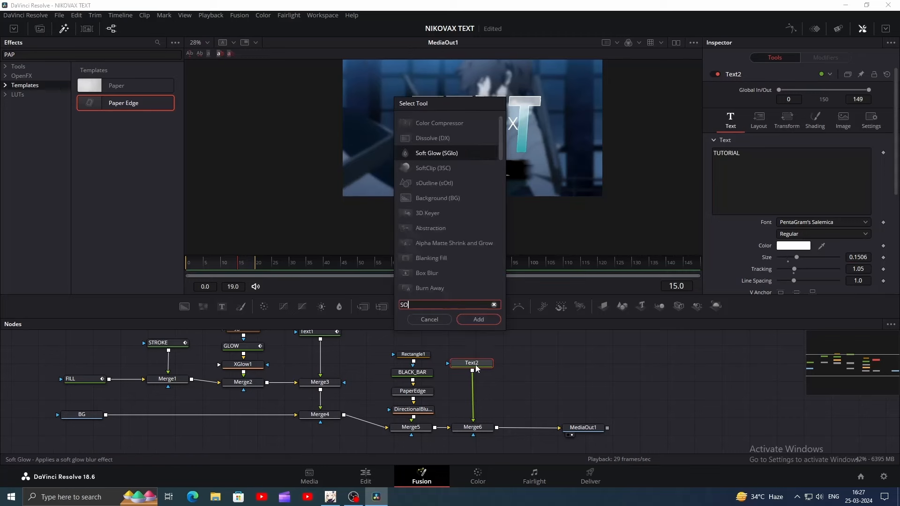
key("Return")
left_click_drag(786, 174, 794, 151)
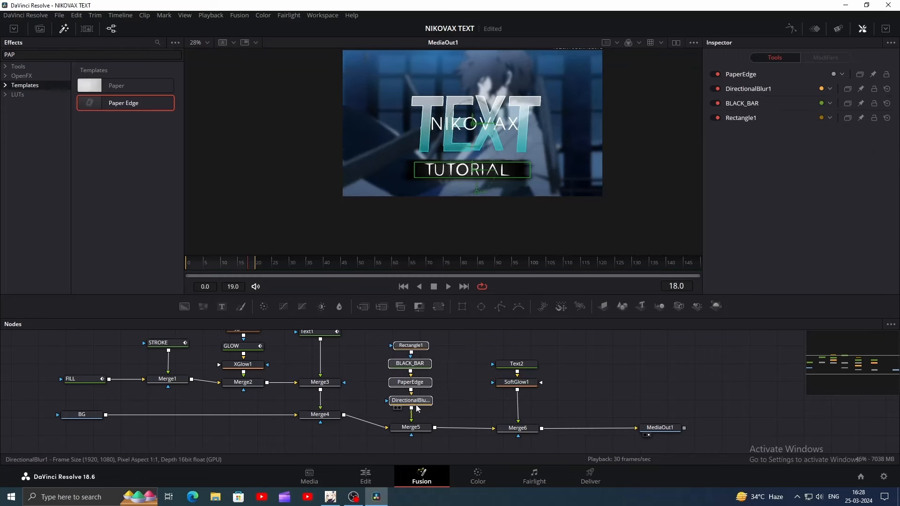
Mask Merge5 with a rectangle about 0.68 wide and 1.24 high, Soft Edge 0.0488, and shift its center to about X -0.01 at frame 0.
left_click_drag(413, 407, 385, 407)
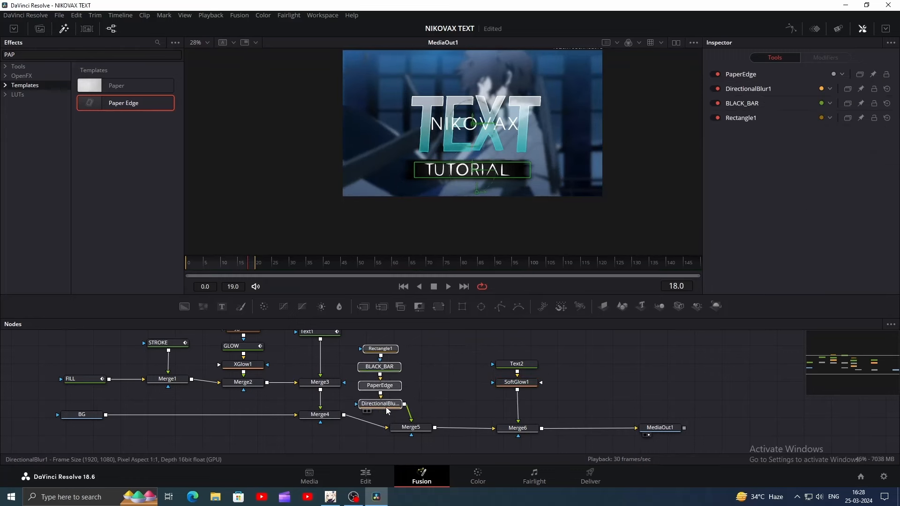
left_click(446, 397)
left_click(422, 427)
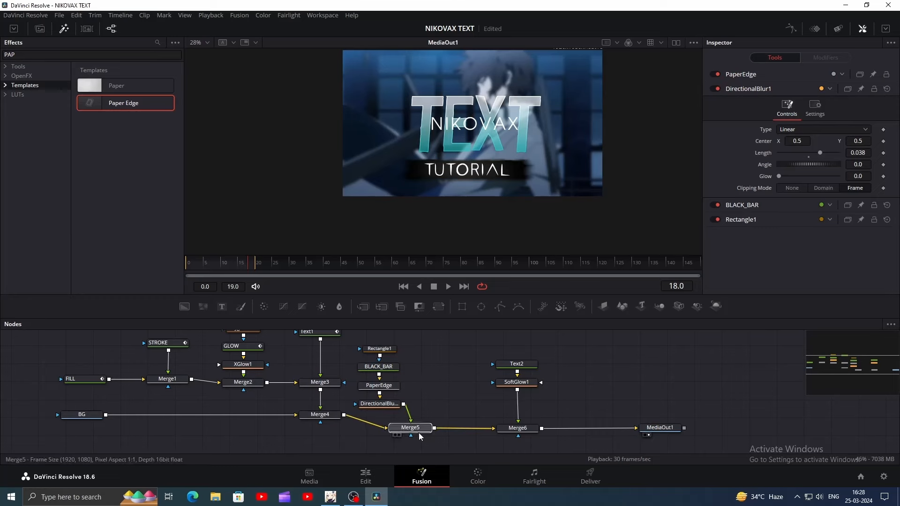
left_click(463, 307)
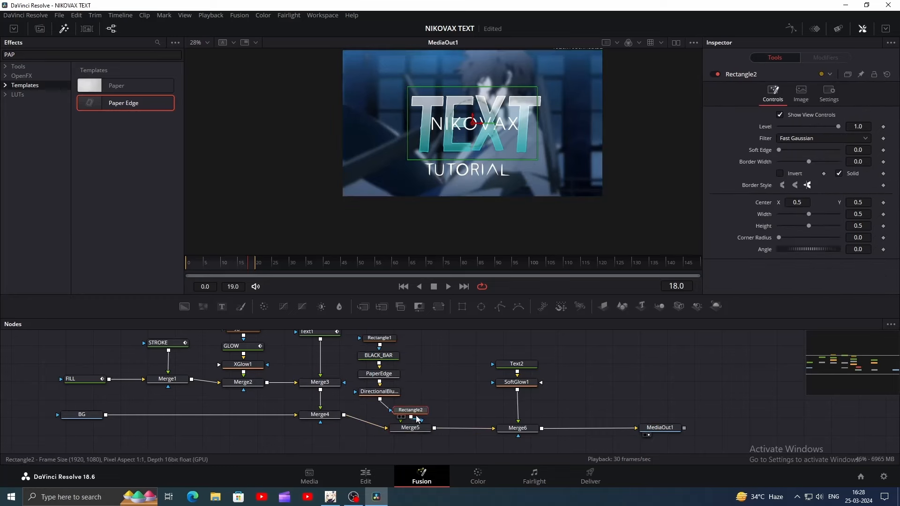
left_click_drag(543, 177, 559, 213)
left_click_drag(478, 123, 343, 124)
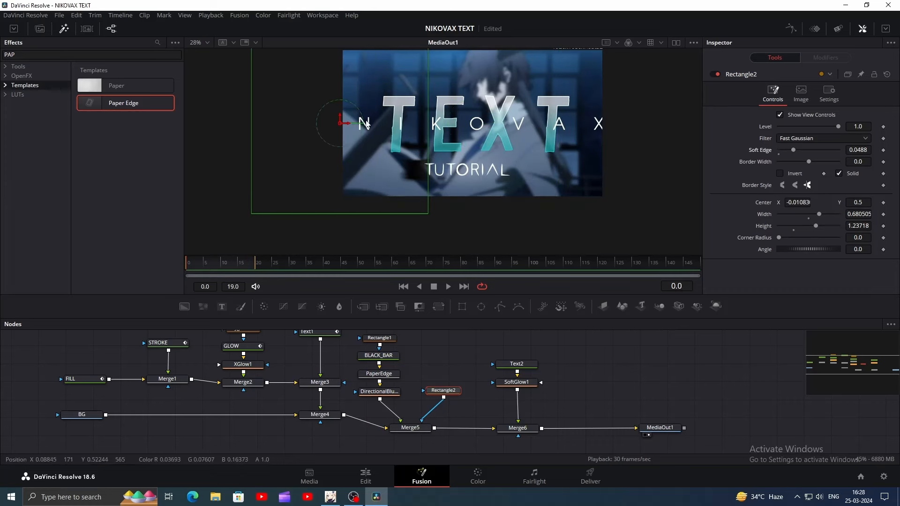
Keyframe Rectangle2's center from about X -0.19 at frame 0 to over the black bar at frame 15, and mask Merge6 with its copy.
left_click_drag(344, 123, 296, 123)
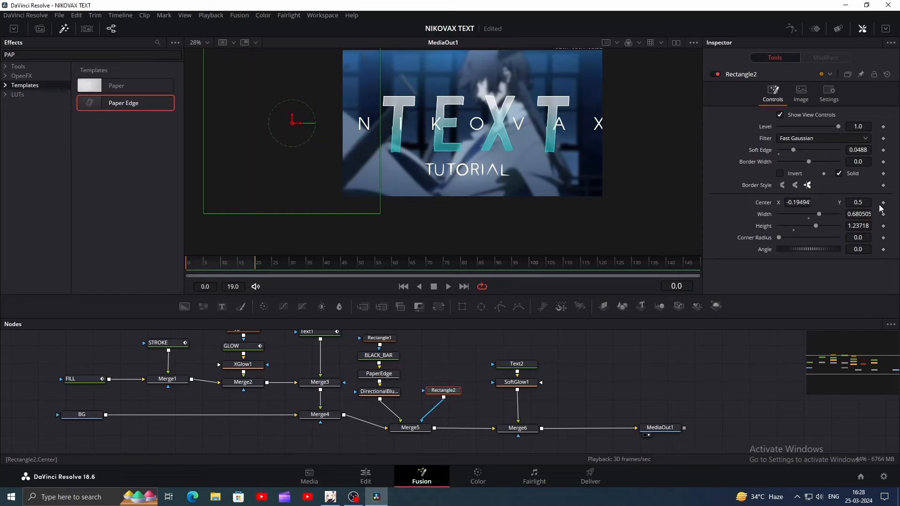
left_click(884, 203)
left_click_drag(224, 262, 240, 261)
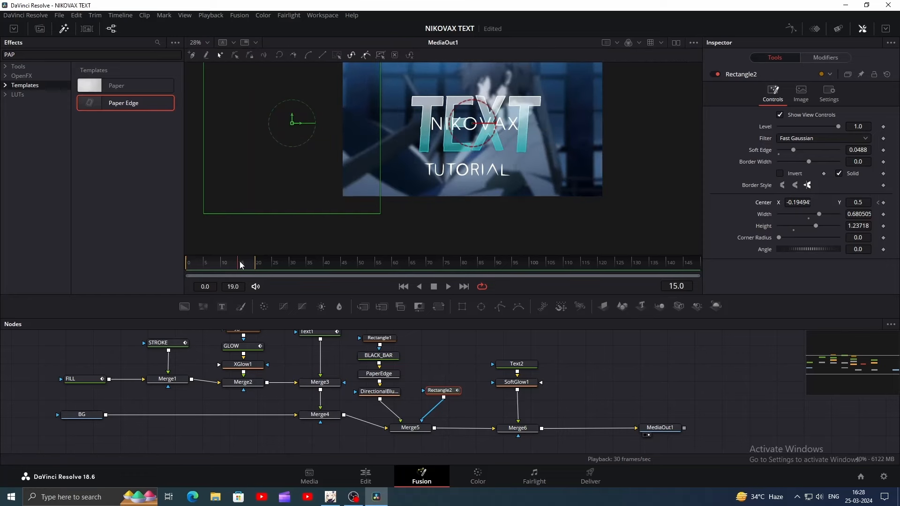
left_click_drag(302, 126, 473, 140)
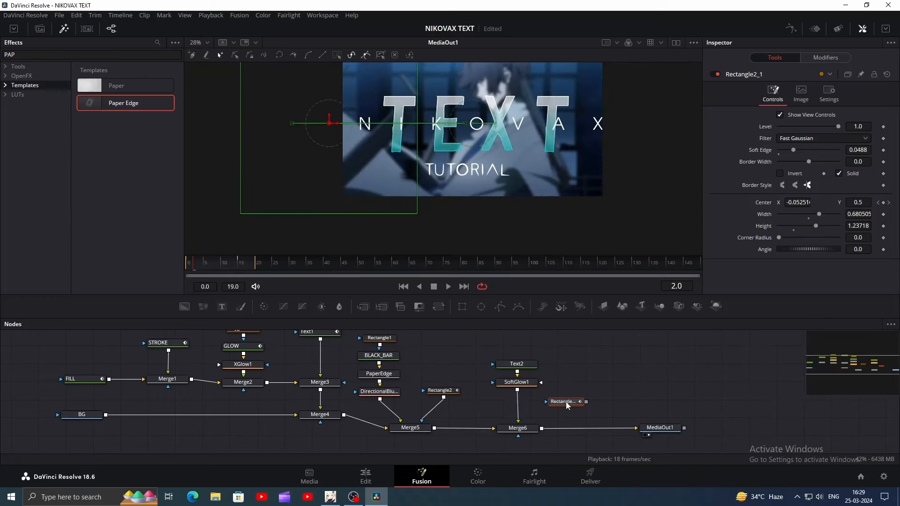
left_click_drag(587, 404, 532, 434)
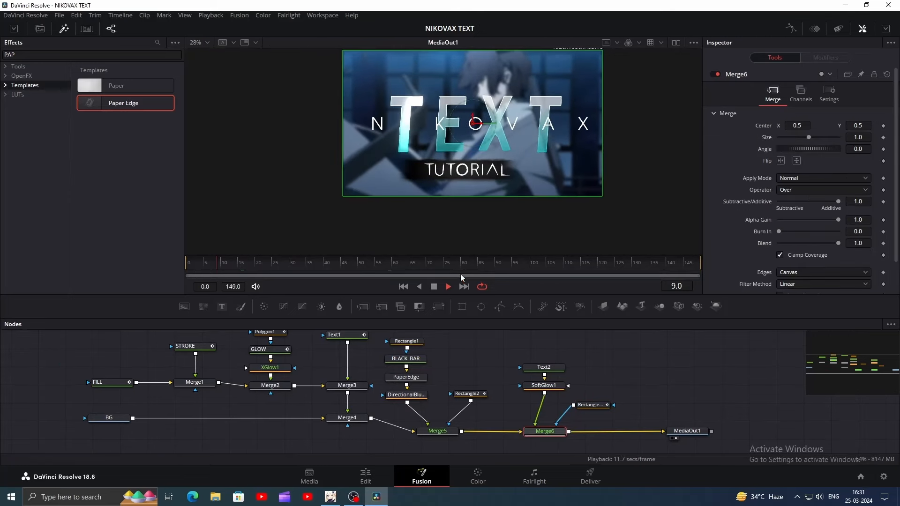
left_click_drag(202, 261, 172, 316)
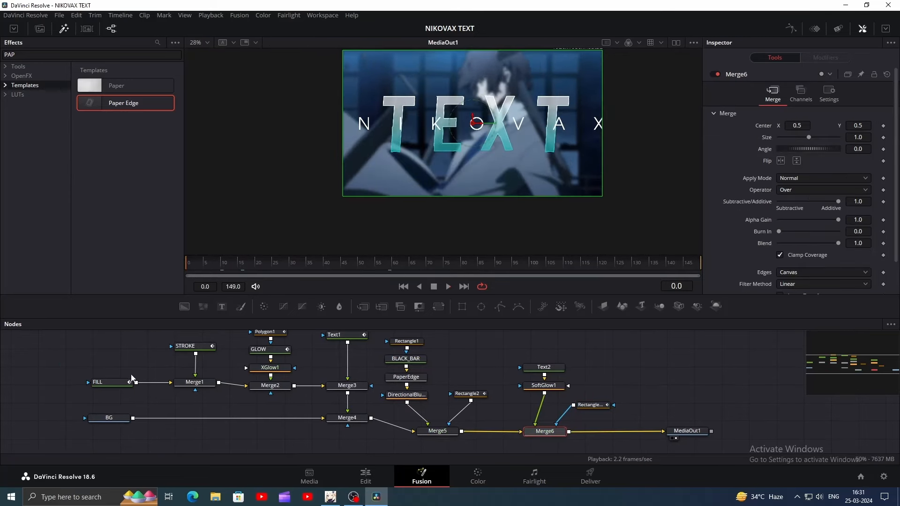
Mask the FILL node with an ellipse about 0.54 wide and 0.40 high, centered at about X 0.5, Y 0.83 over the title's upper part.
left_click(123, 384)
left_click(481, 306)
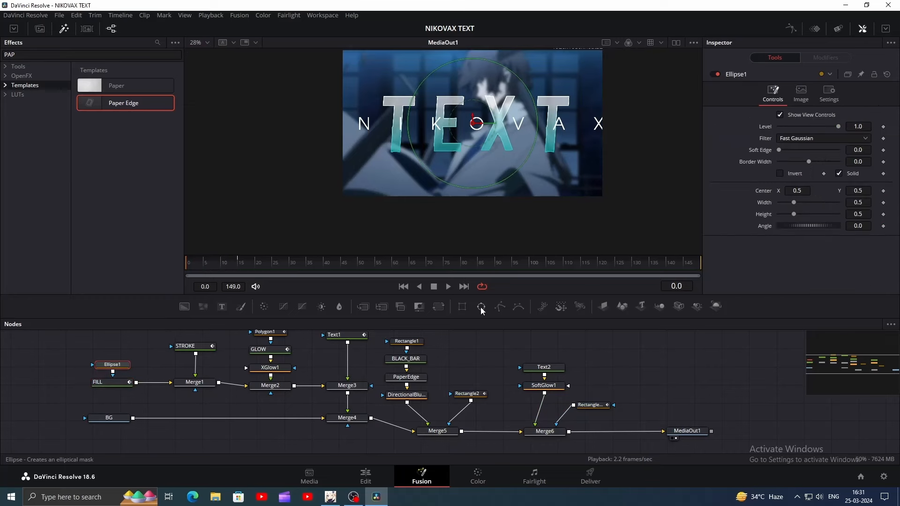
left_click_drag(519, 116, 520, 113)
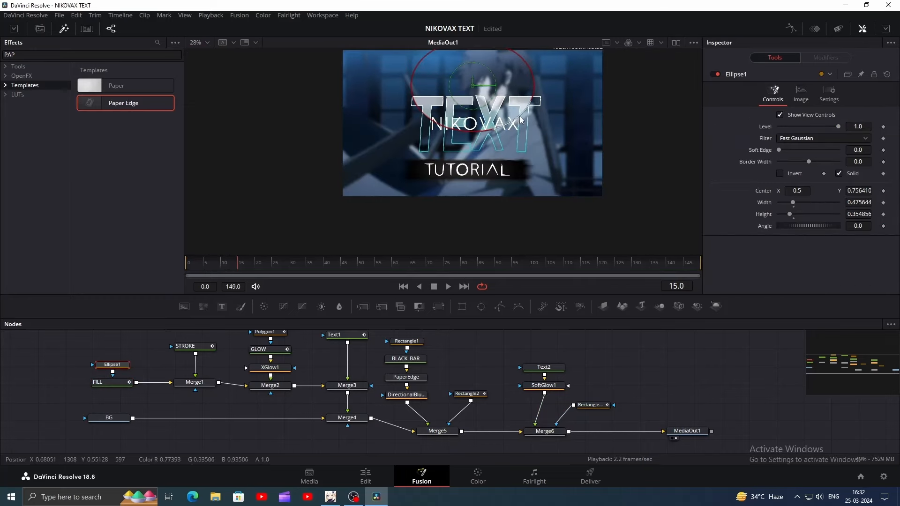
left_click_drag(473, 70, 473, 64)
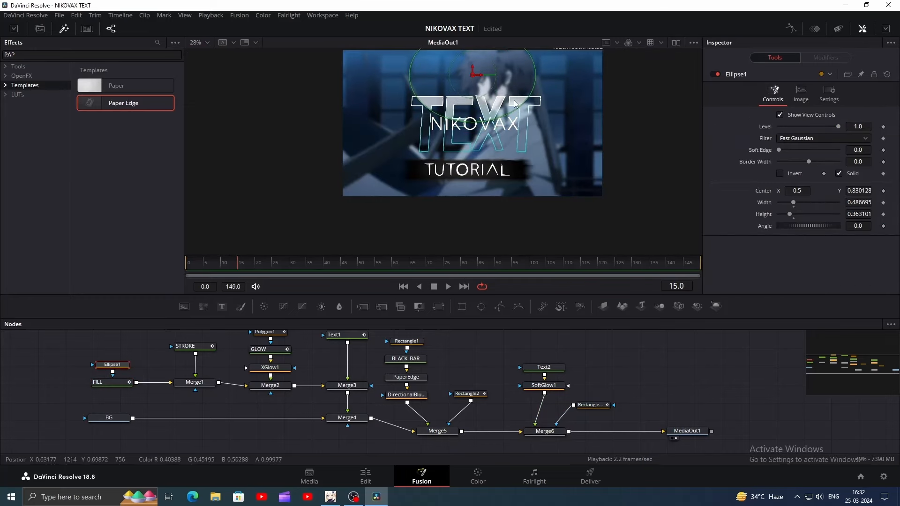
left_click_drag(521, 107, 529, 115)
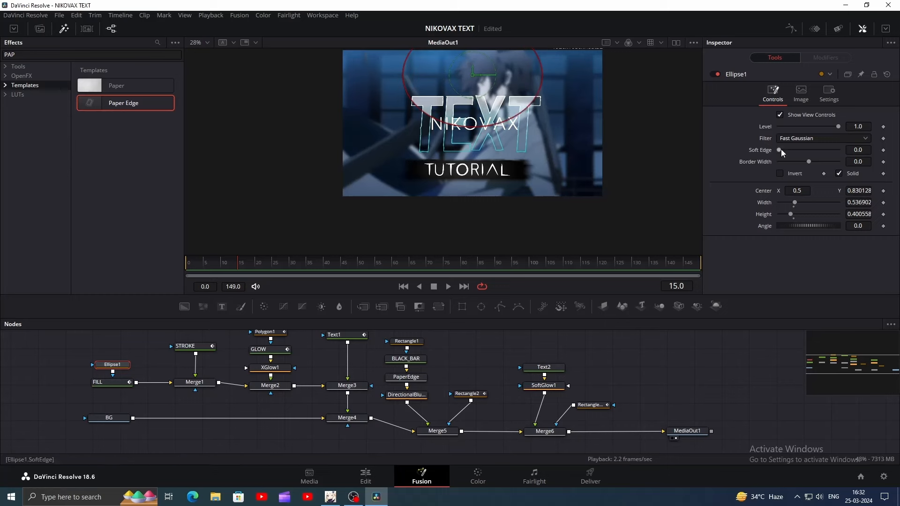
Invert the FILL ellipse mask, set its Soft Edge to 0.1386, and resize it to about 0.52 wide and 0.39 high.
left_click(784, 173)
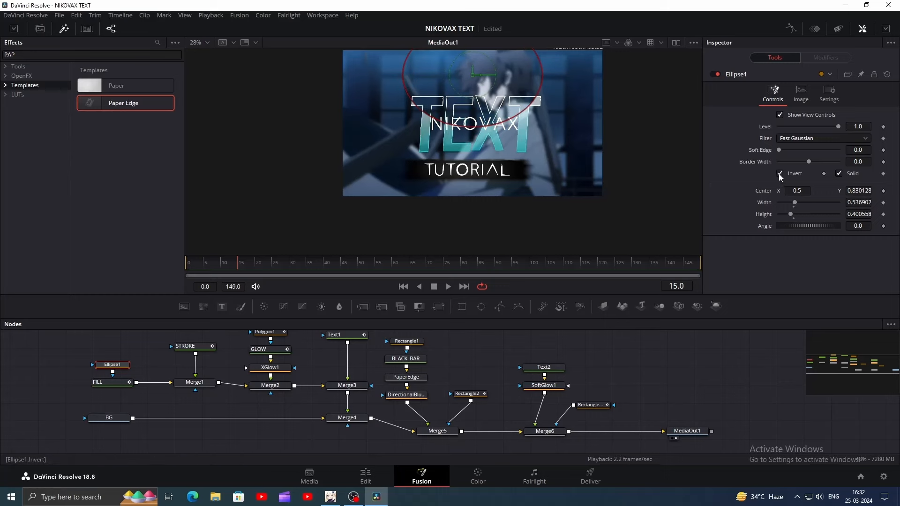
left_click_drag(779, 151, 821, 154)
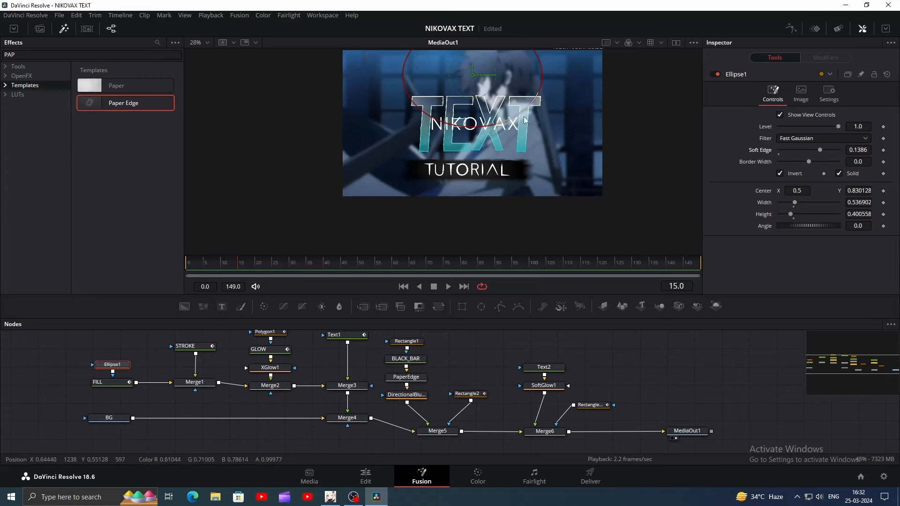
left_click_drag(526, 116, 524, 112)
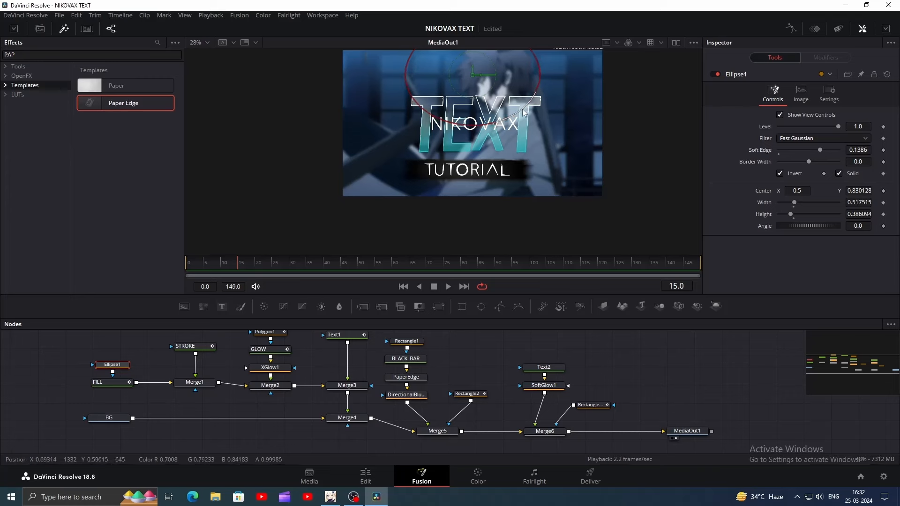